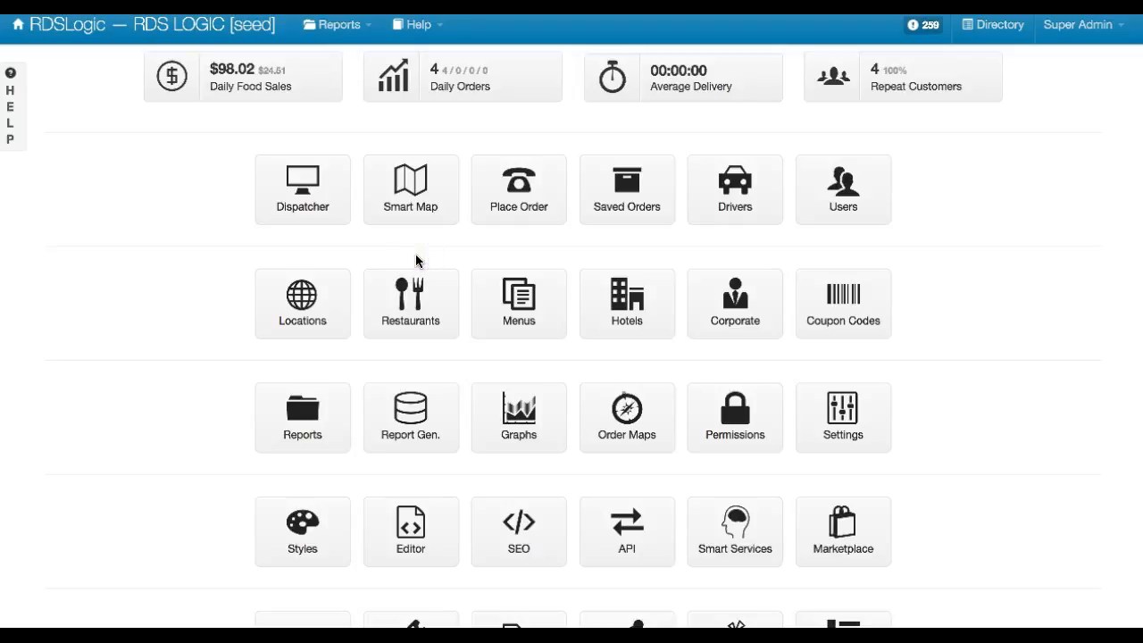
Open the restaurant management page and load the Chimichangas restaurant in the Saint Louis location.
click(414, 274)
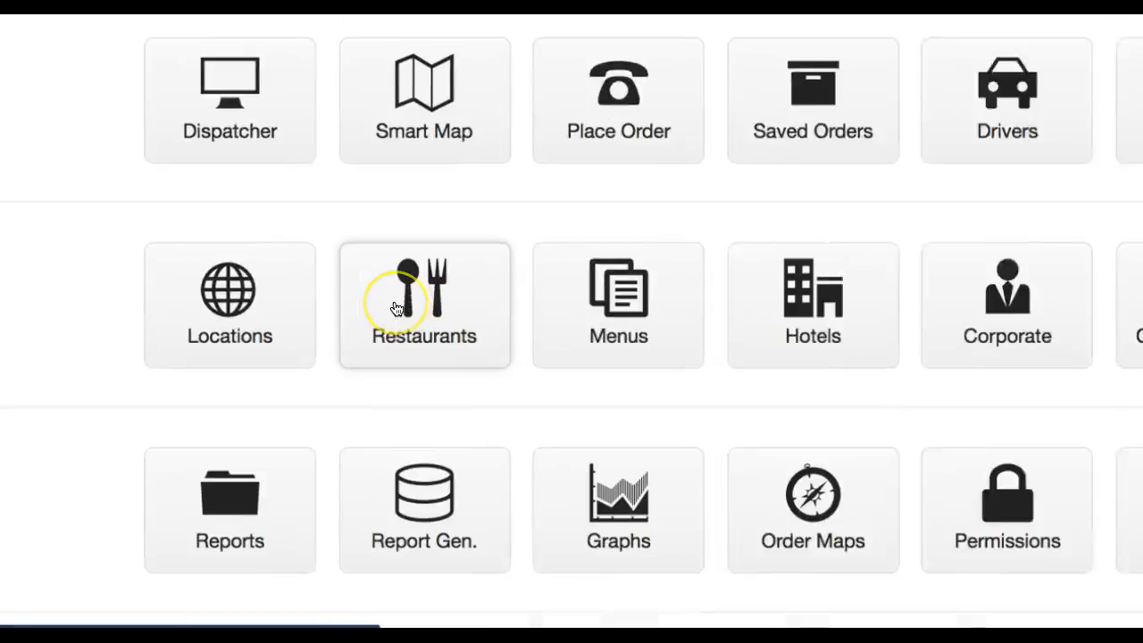
click(395, 304)
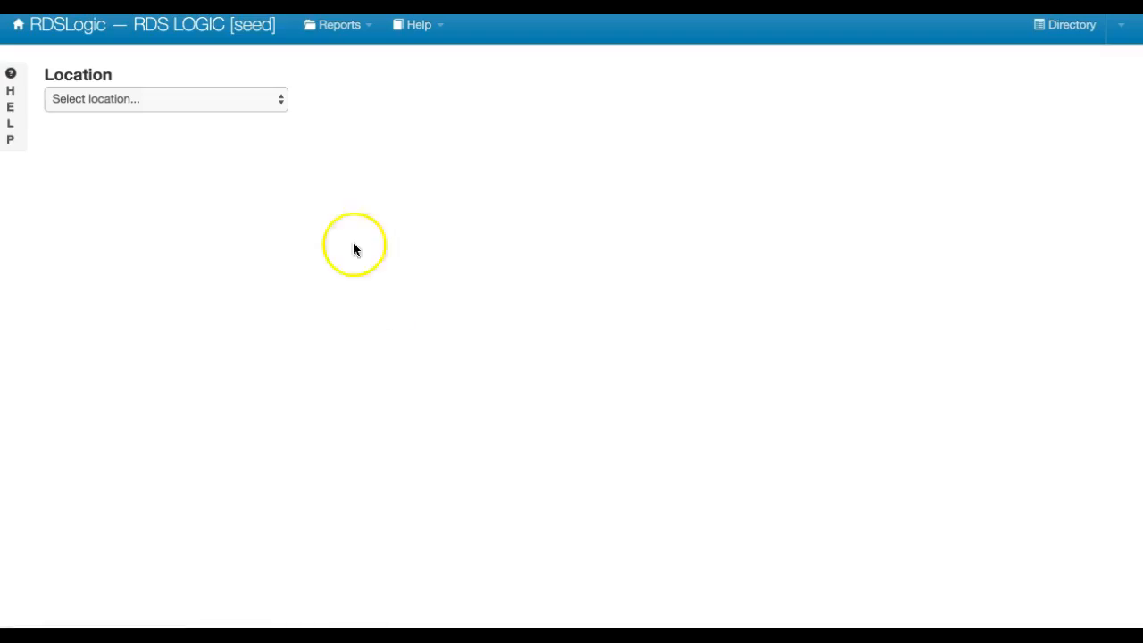
click(272, 100)
click(255, 128)
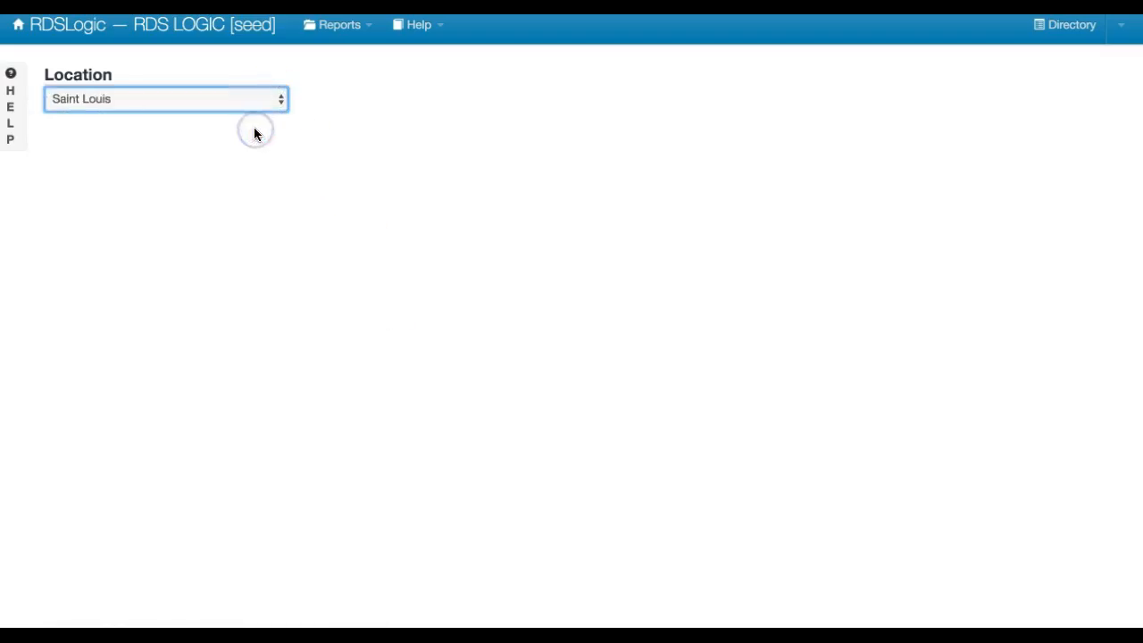
click(223, 223)
click(199, 331)
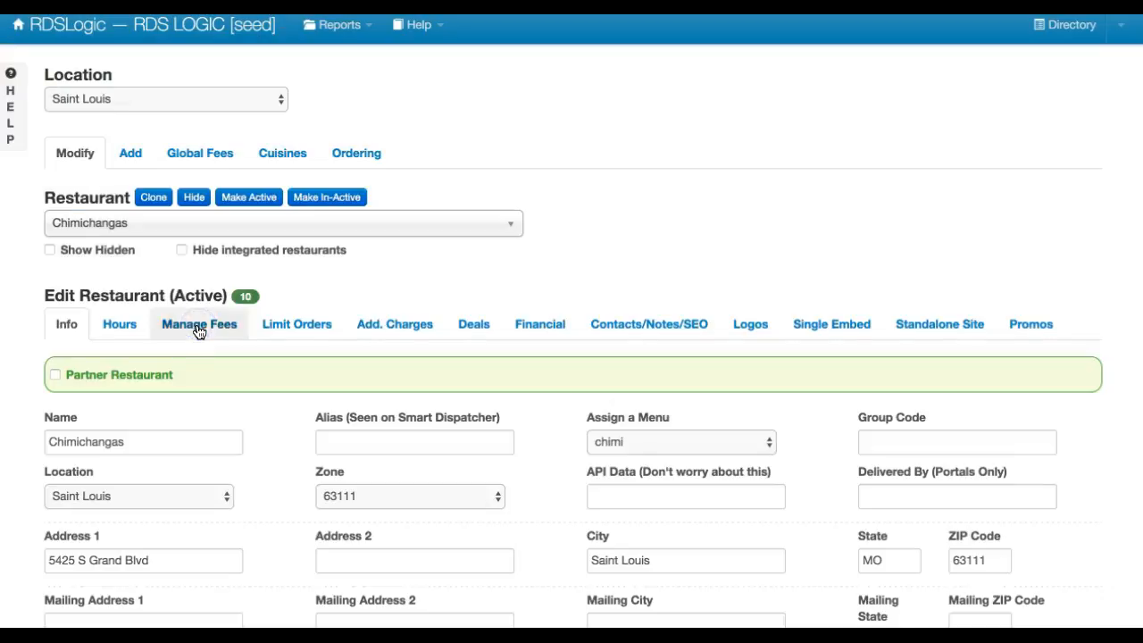
Open the restaurant's mileage-based fee settings and keep the fee structure set to Tiered.
scroll(195, 329, up, 5)
scroll(195, 330, down, 5)
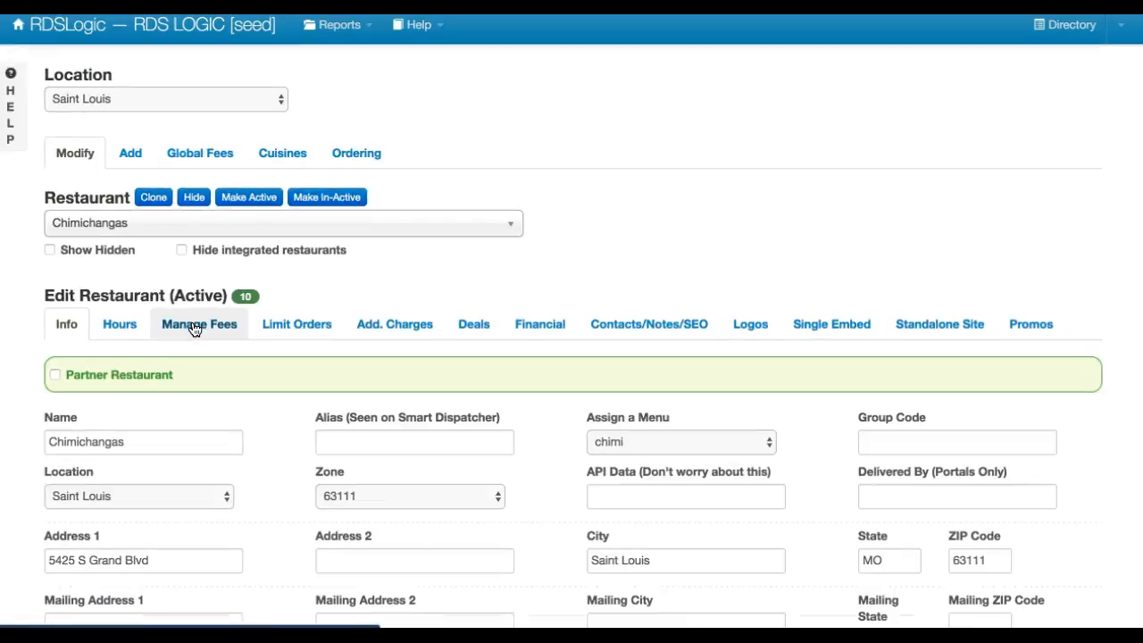
click(194, 327)
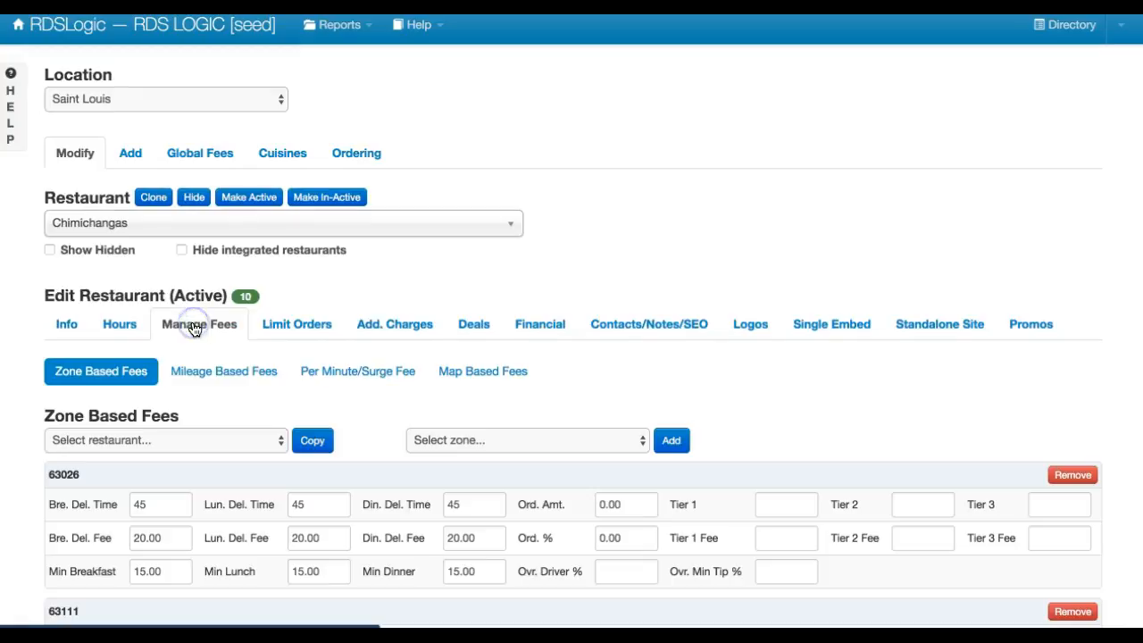
click(204, 373)
scroll(204, 382, down, 1)
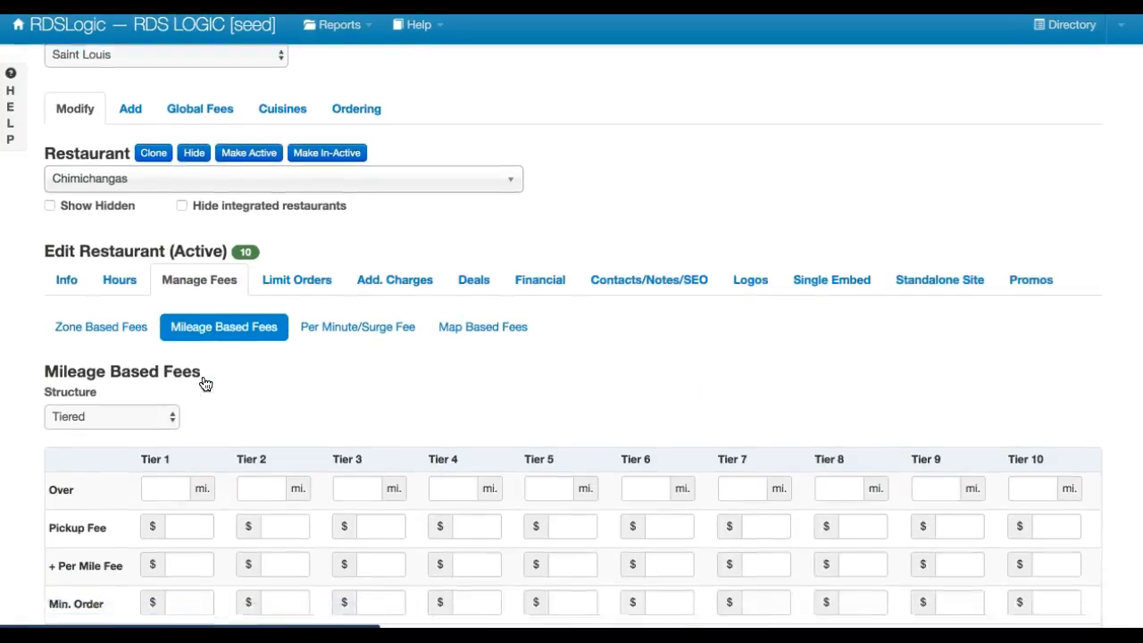
click(163, 387)
click(134, 388)
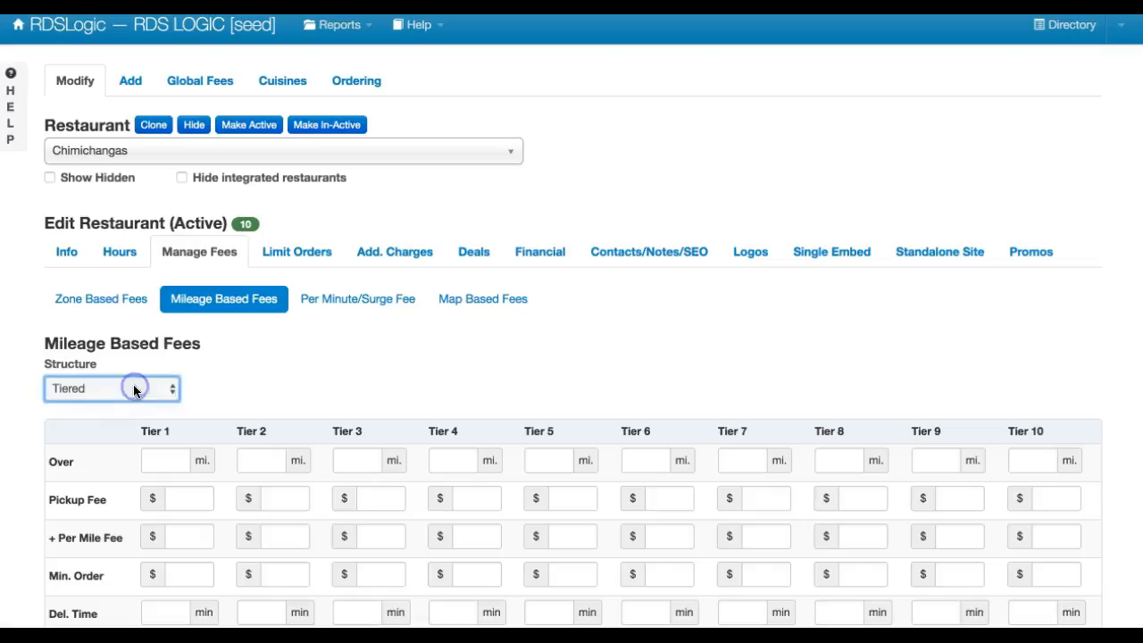
Review the per-mile fee, minimum order and delivery time rows and the maximum distance field of the tier table.
scroll(209, 388, down, 2)
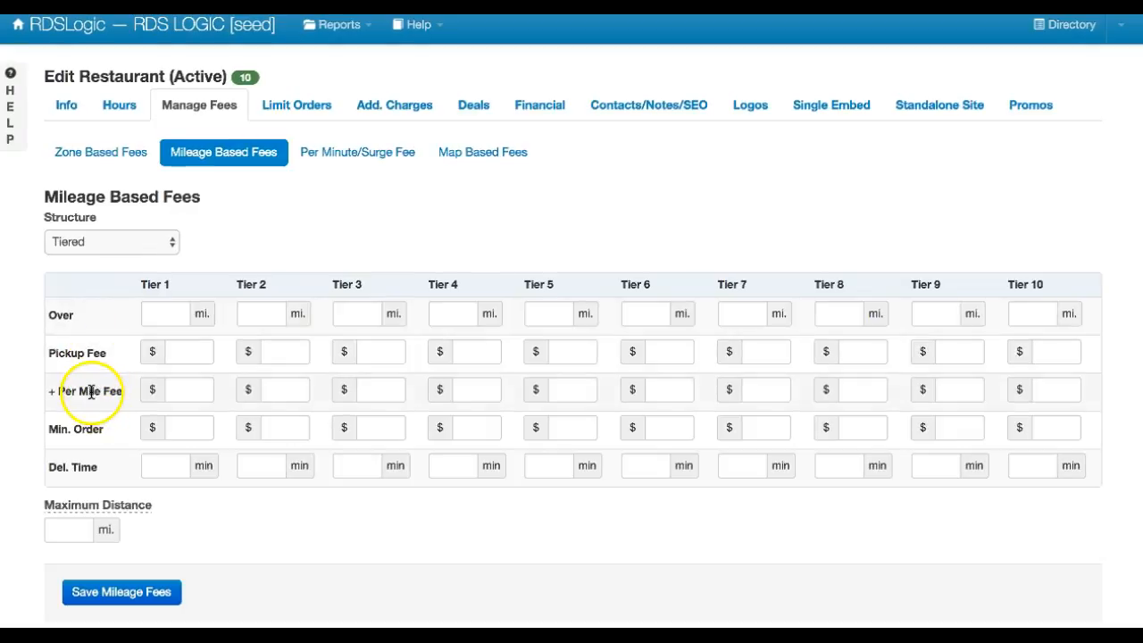
click(123, 392)
drag(123, 392, 55, 391)
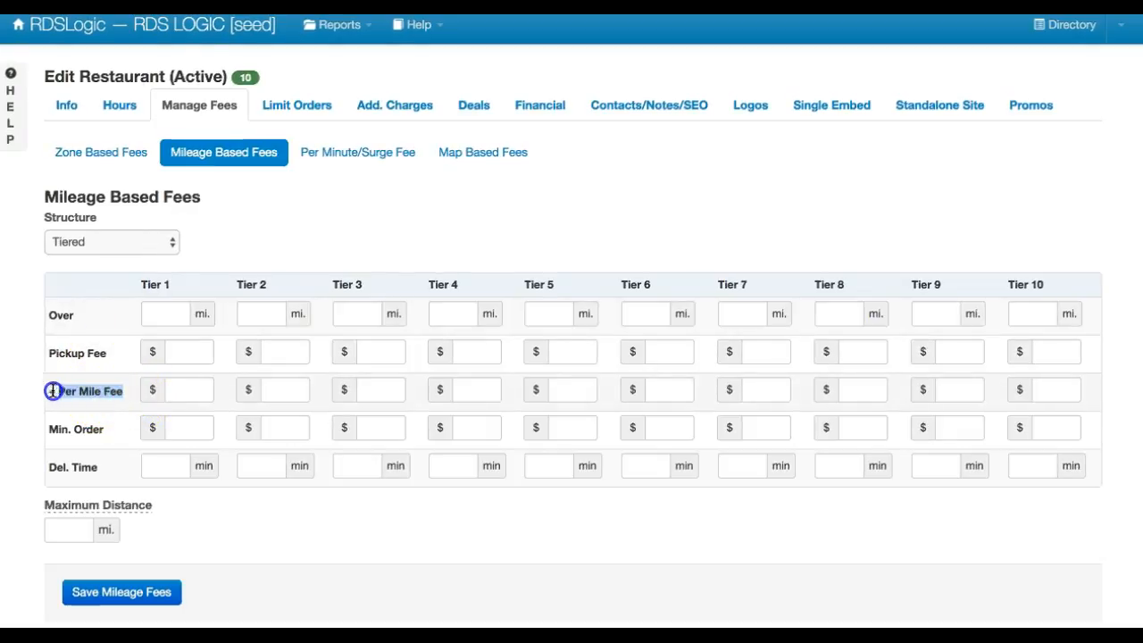
drag(107, 429, 49, 430)
drag(107, 467, 51, 471)
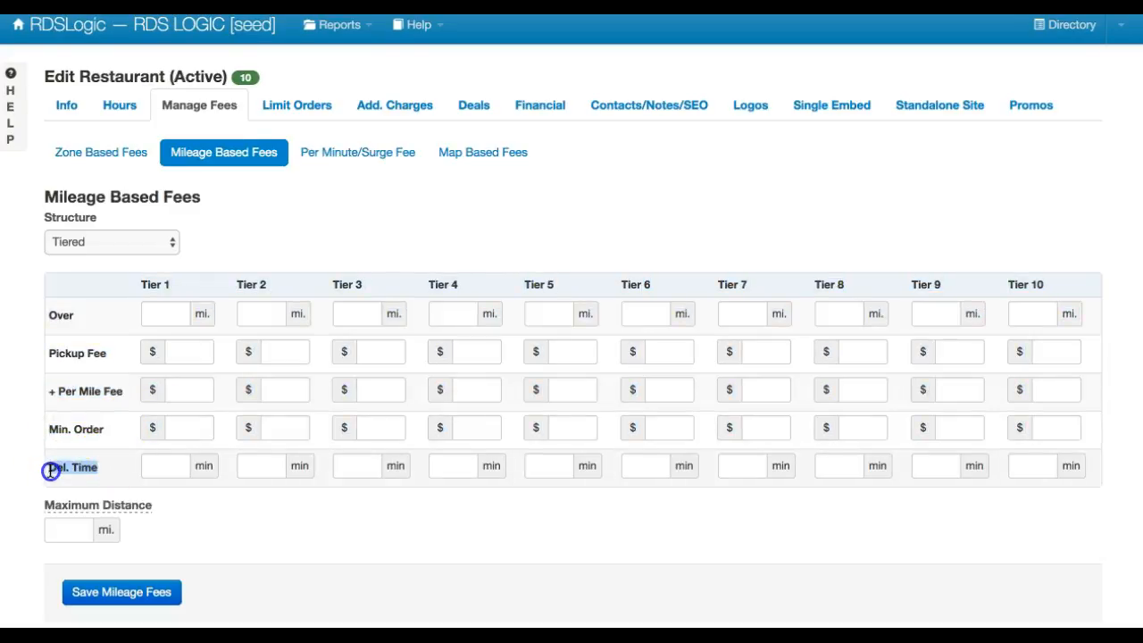
click(115, 480)
mouse_move(105, 502)
Set the starting distances for Tiers 1 to 8 to 0, 3, 5, 7, 9, 12, 15 and 20 miles.
click(153, 321)
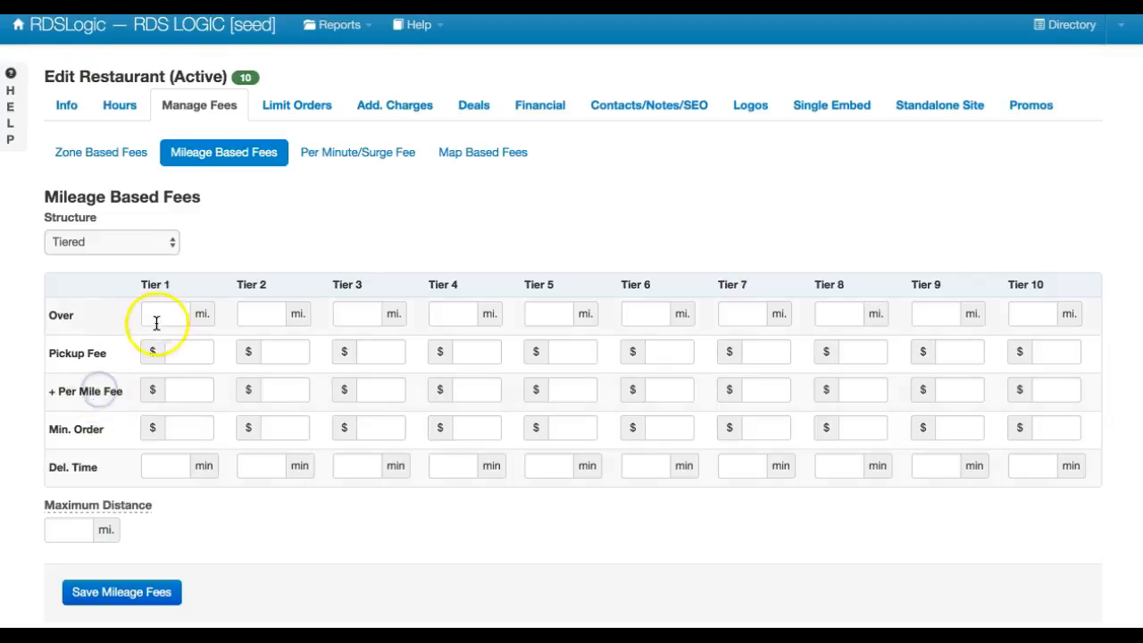
text(0)
key(Tab)
text(5)
key(Tab)
text(7)
key(Tab)
text(9)
key(Tab)
text(12)
key(Tab)
key(Tab)
key(Tab)
key(Tab)
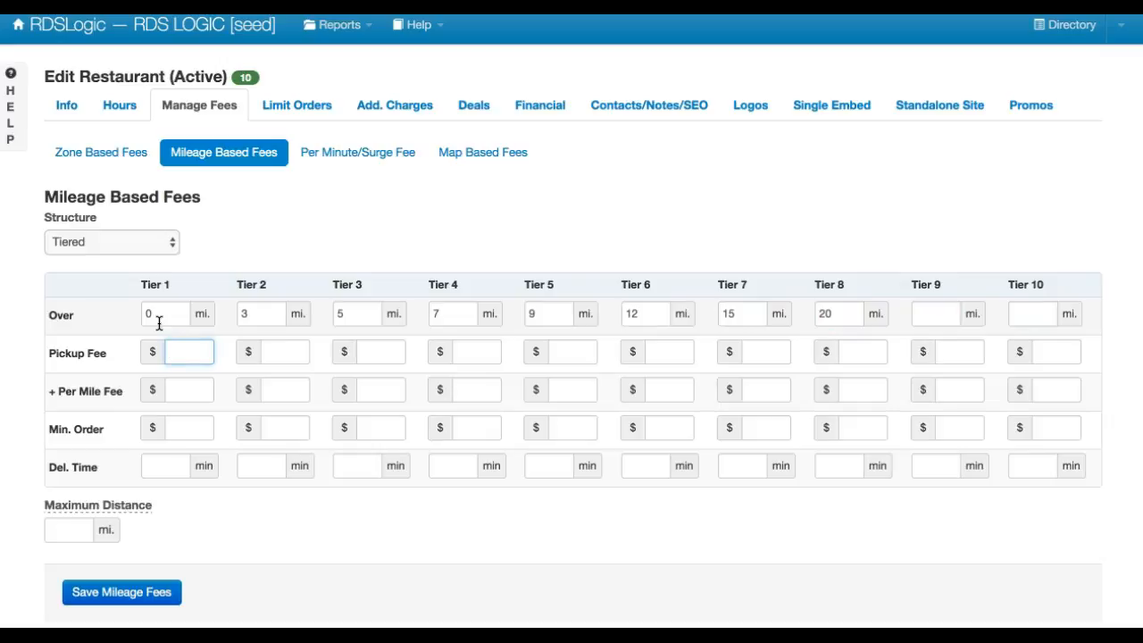
Enter pickup fees of $3.99, 5.99, 7.99, 9.99, 12, 15 and 20 for Tiers 1 to 7.
text(3.99)
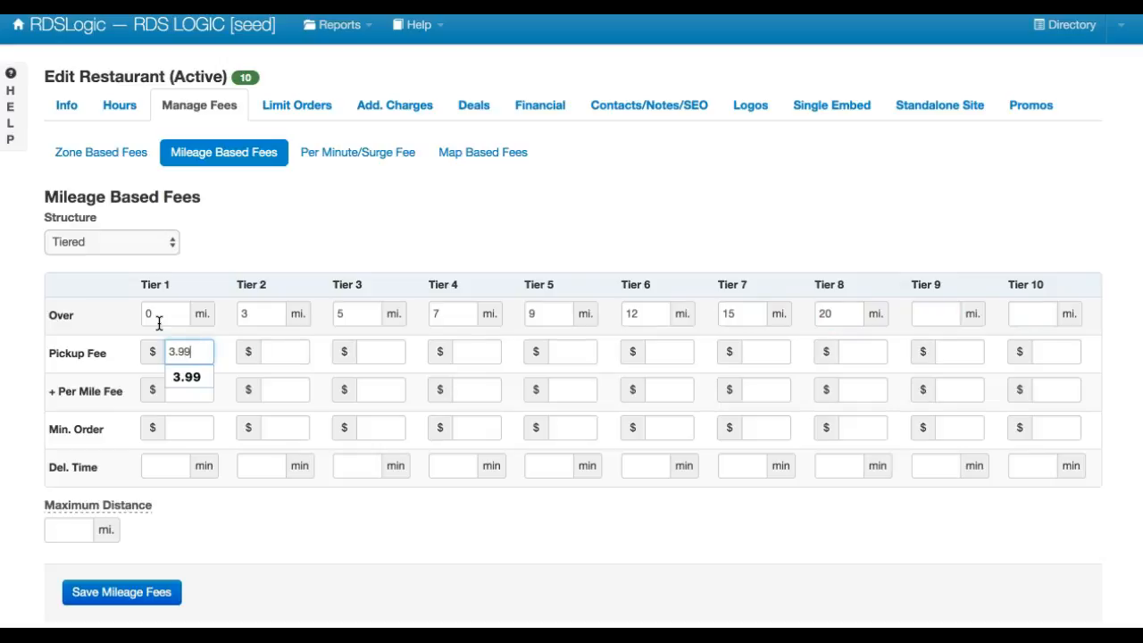
key(Tab)
text(5.99)
key(Tab)
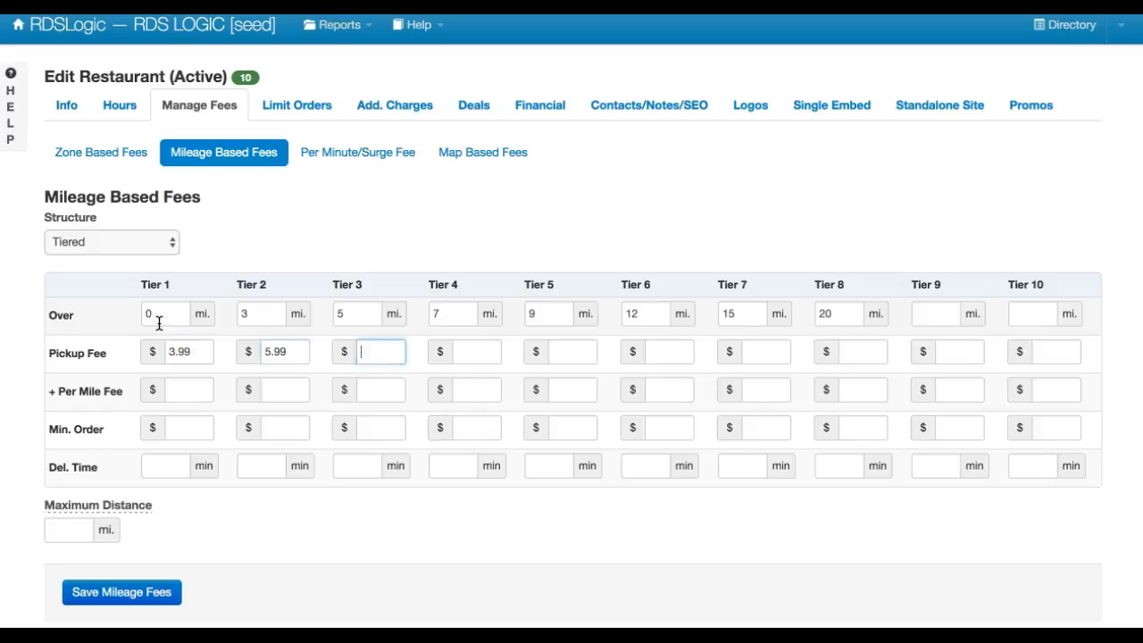
text(9.99)
key(Tab)
text(1)
key(Tab)
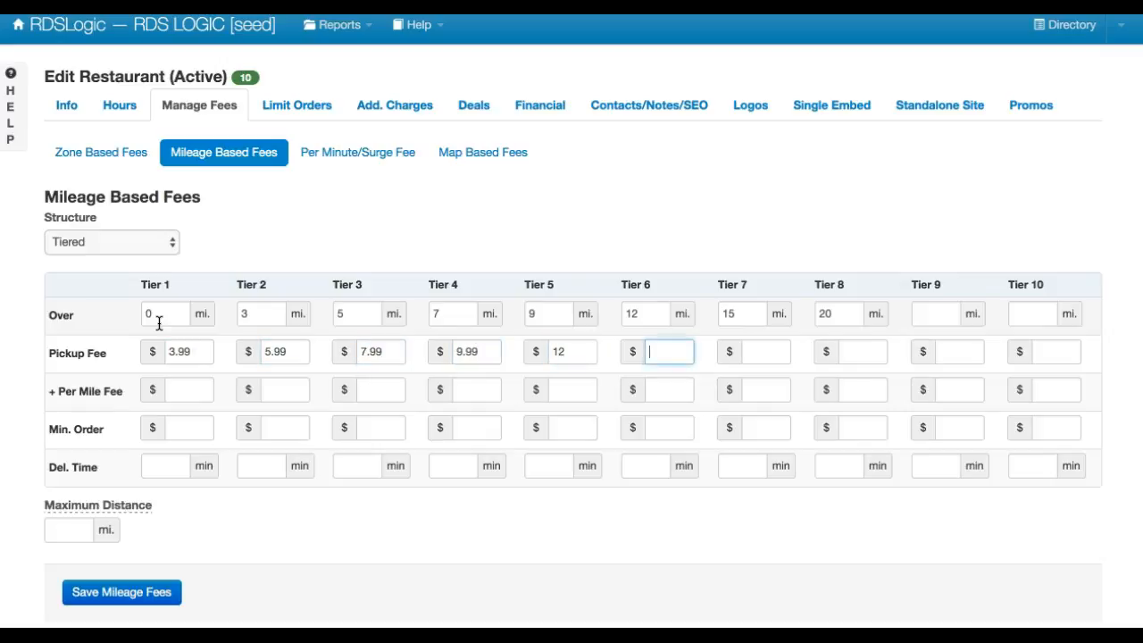
key(Tab)
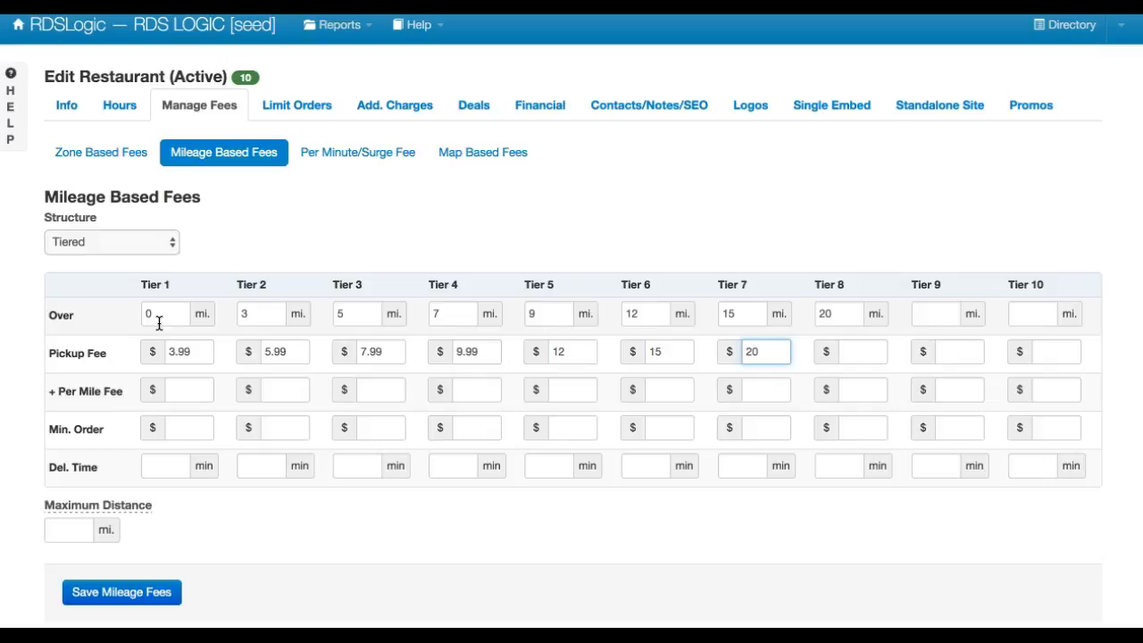
key(Tab)
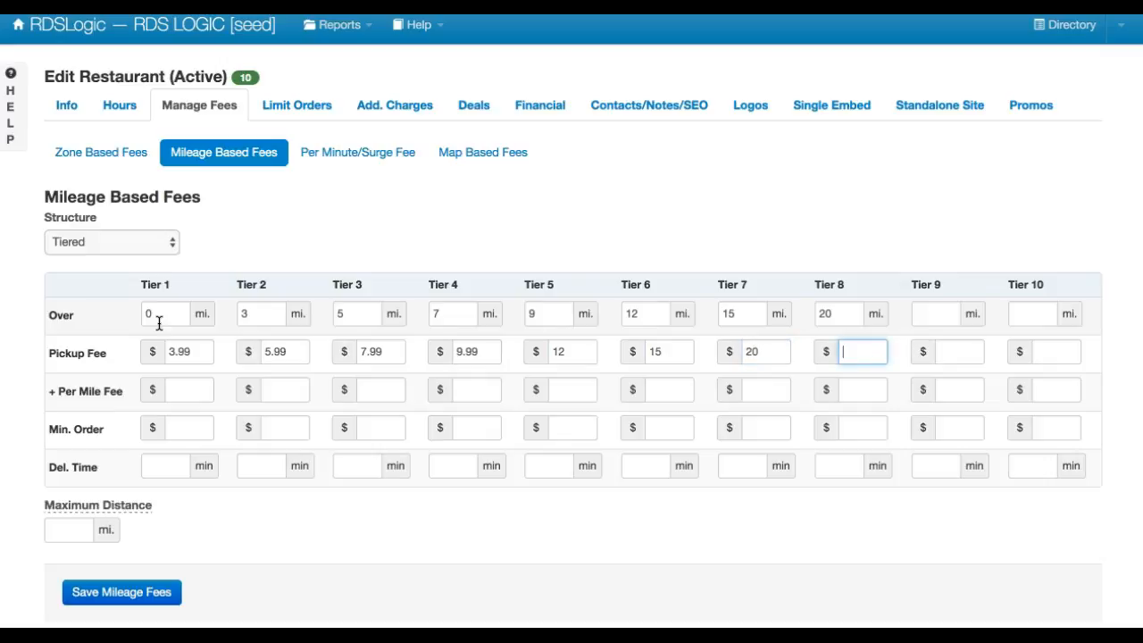
key(Tab)
key(Tab)
key(Tab)
key(Tab)
key(Tab)
Enter minimum orders of $0, 5, 10, 15, 20, 25 and 30 for Tiers 1 to 7.
click(186, 429)
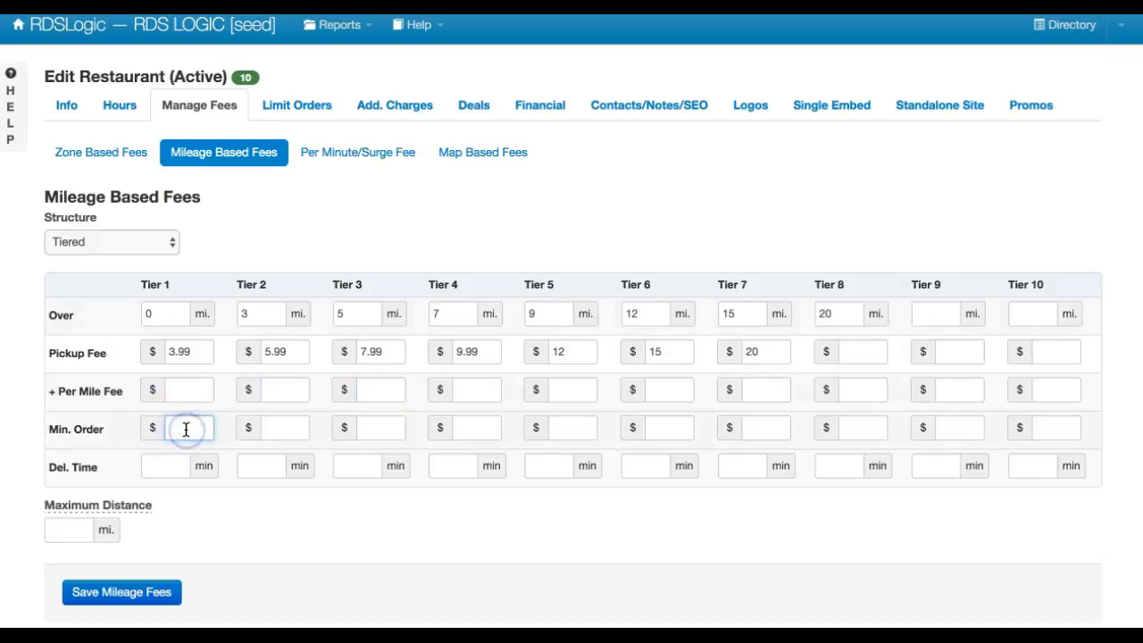
text(0)
key(Tab)
text(5)
key(Tab)
key(Tab)
text(15)
key(Tab)
text(20)
key(Tab)
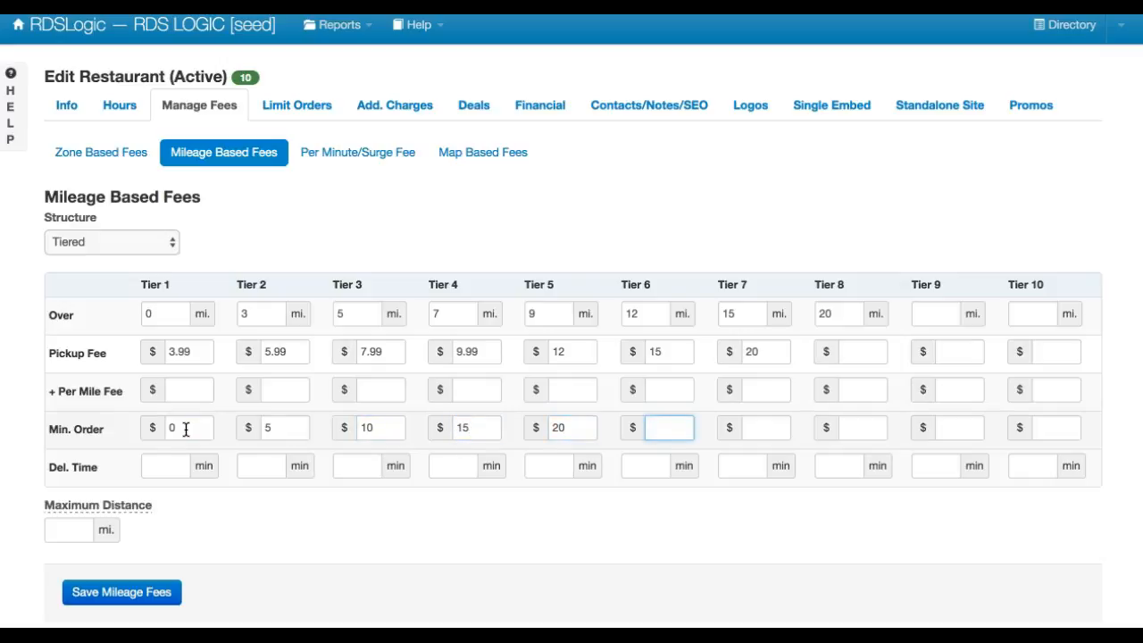
key(Tab)
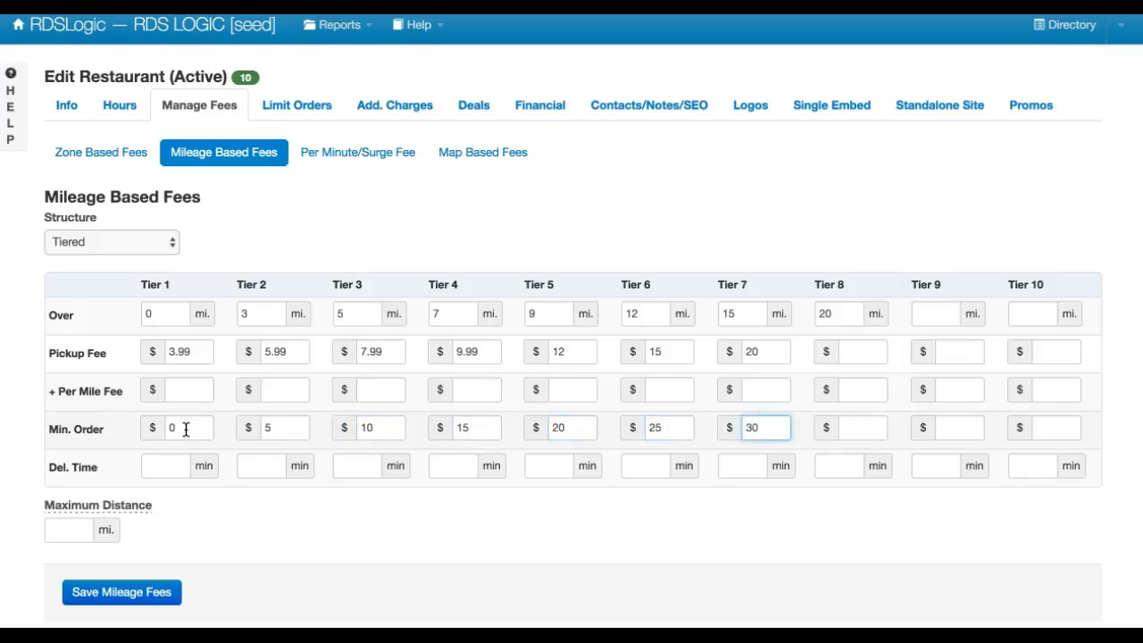
Enter delivery times of 30, 35, 40, 45, 50, 55 and 70 minutes for Tiers 1 to 7.
click(160, 466)
text(30)
key(Tab)
text(35)
key(Tab)
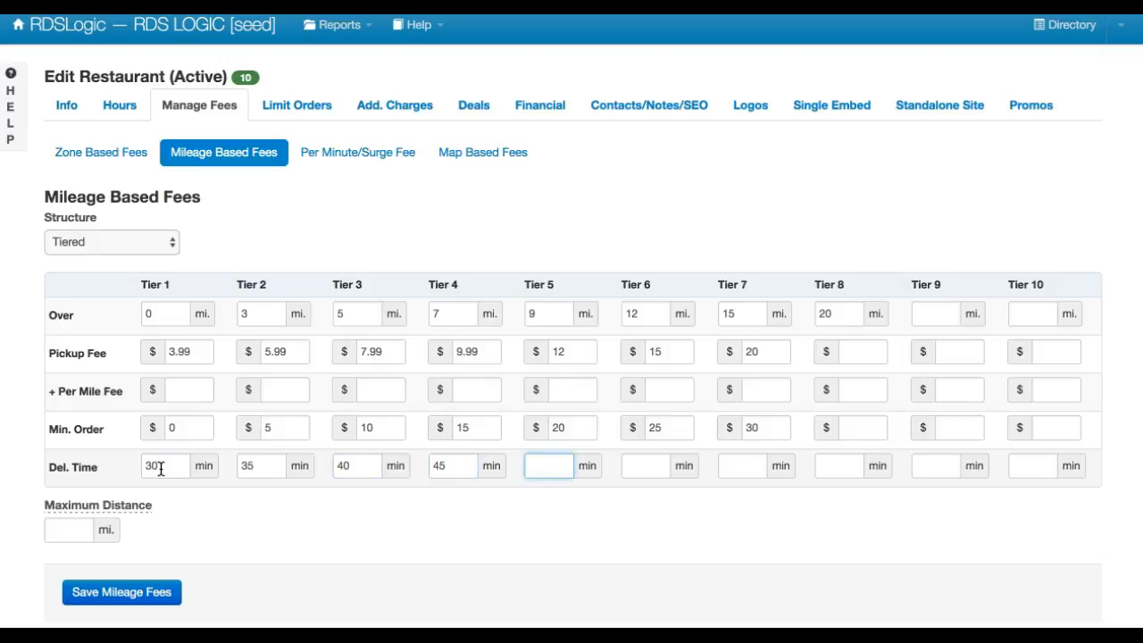
key(Tab)
key(Tab)
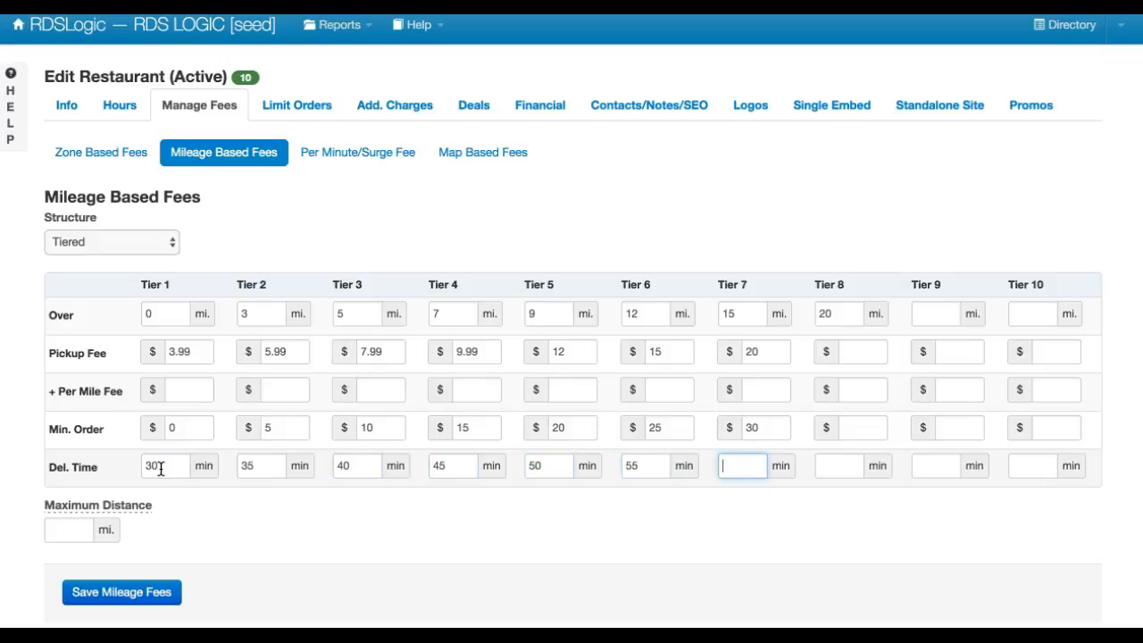
text(70)
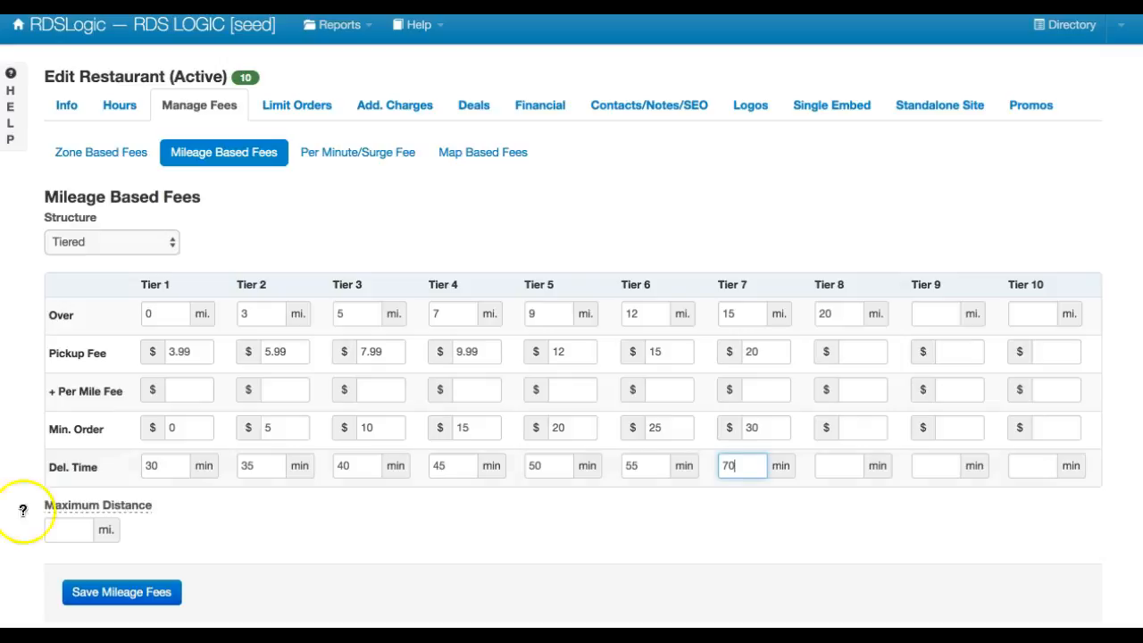
Set the maximum distance to 20 miles and save the mileage fees.
click(77, 528)
text(20)
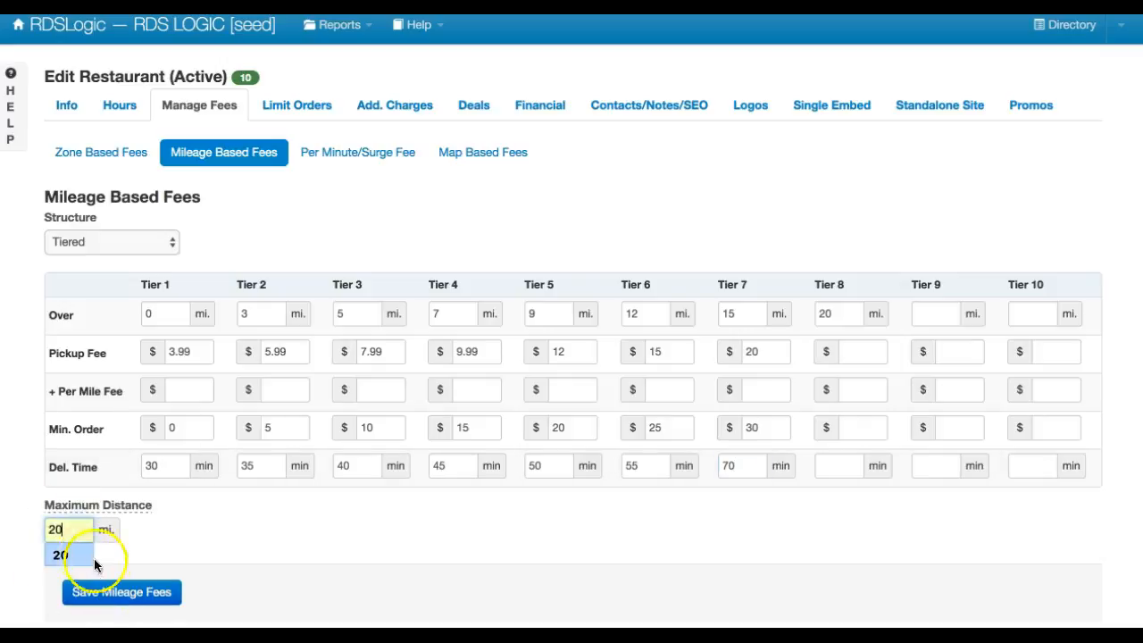
click(120, 592)
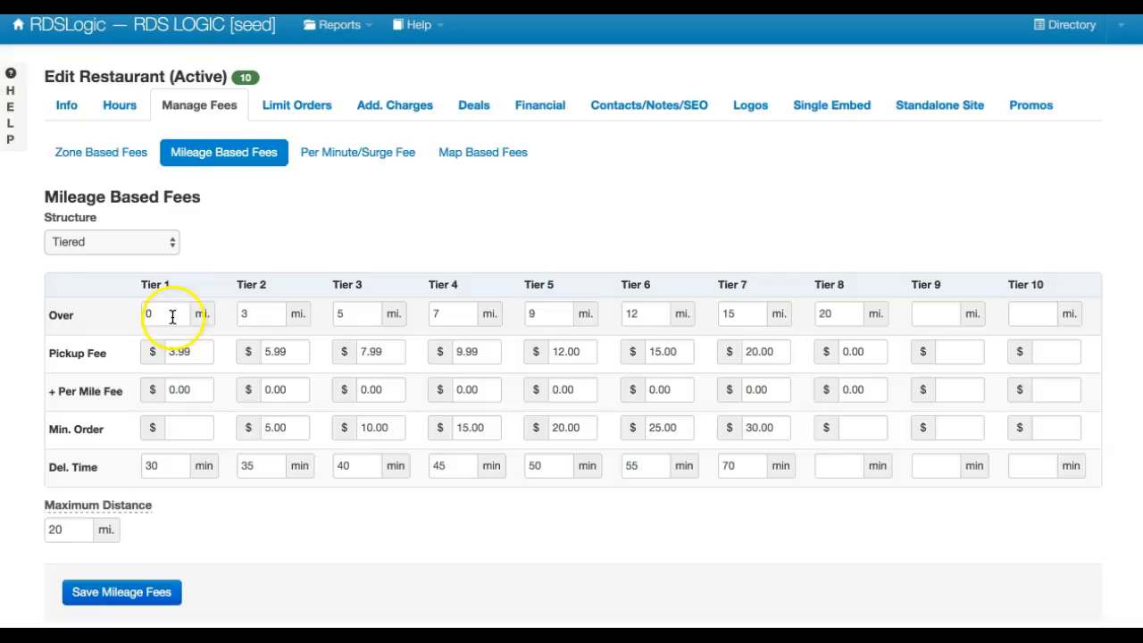
Set the Tier 1 minimum order to $0.00 and save the mileage fees again.
click(181, 425)
text(0.00)
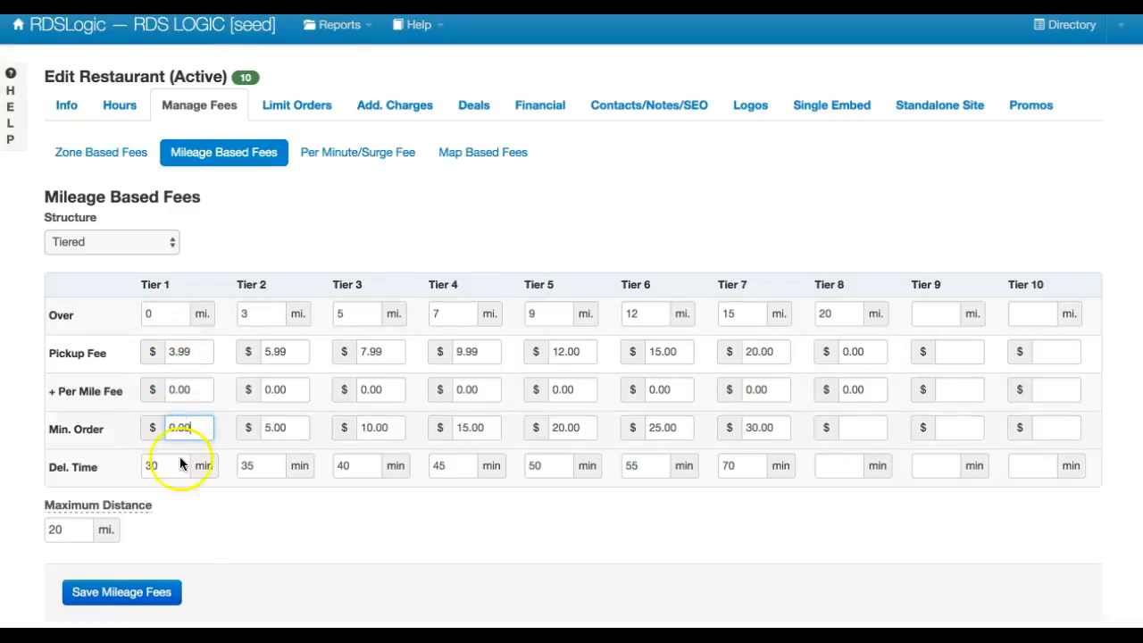
click(148, 591)
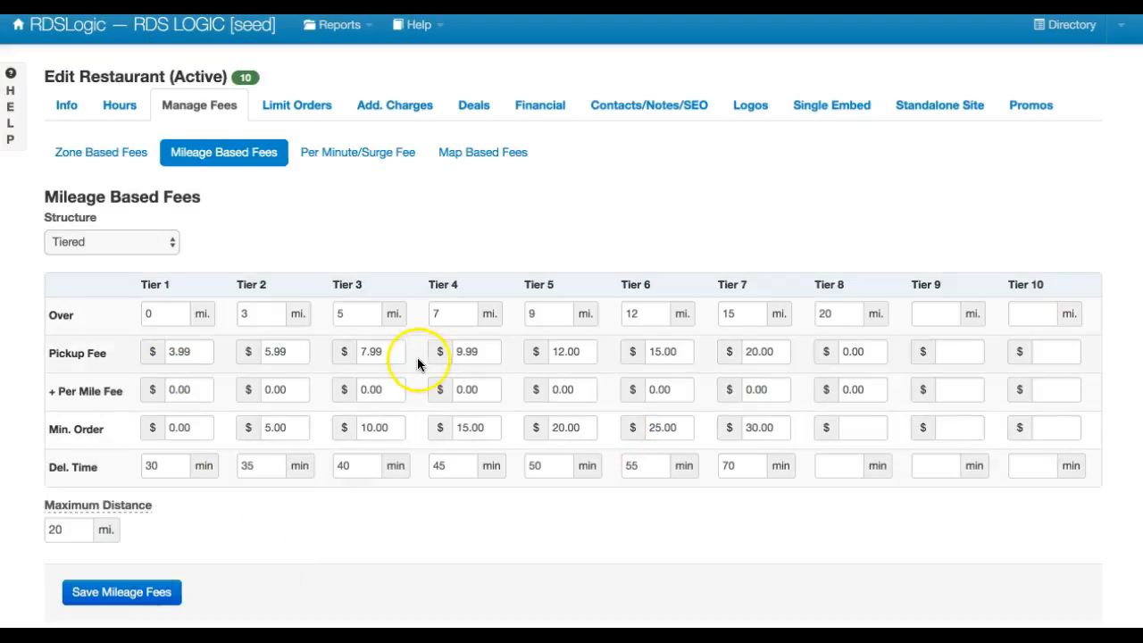
Try to clear the Tier 8 pickup fee and per-mile fee and save the mileage fees.
drag(877, 349, 824, 348)
key(BackSpace)
drag(854, 384, 777, 379)
key(BackSpace)
click(174, 603)
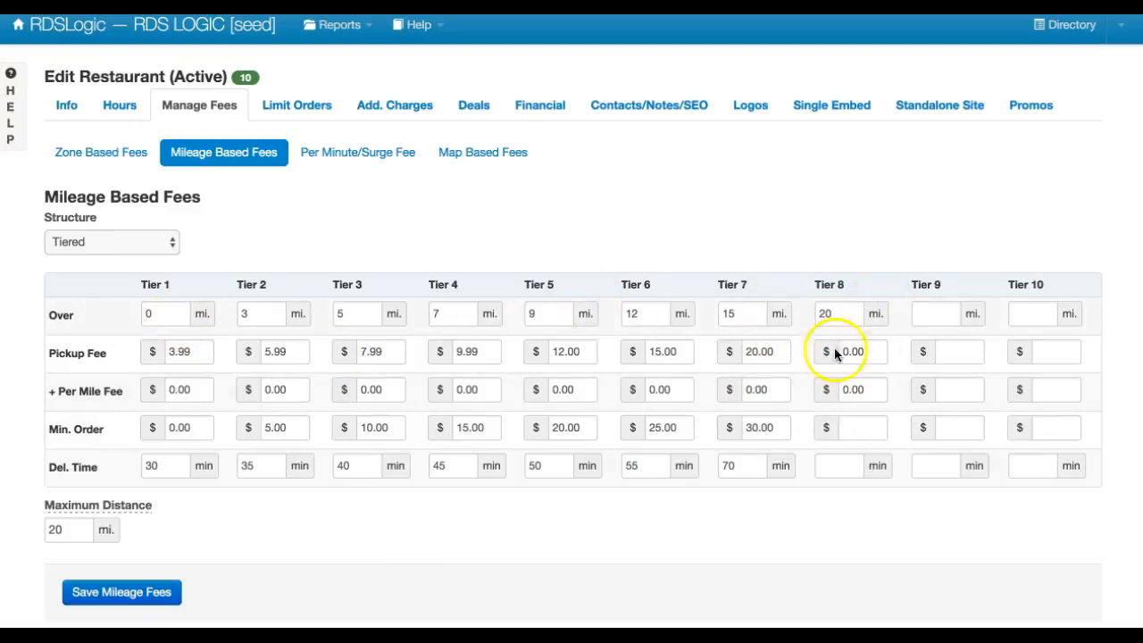
Review the Tier 1 and Tier 2 starting distances together with the Tier 1 pickup fee.
click(163, 314)
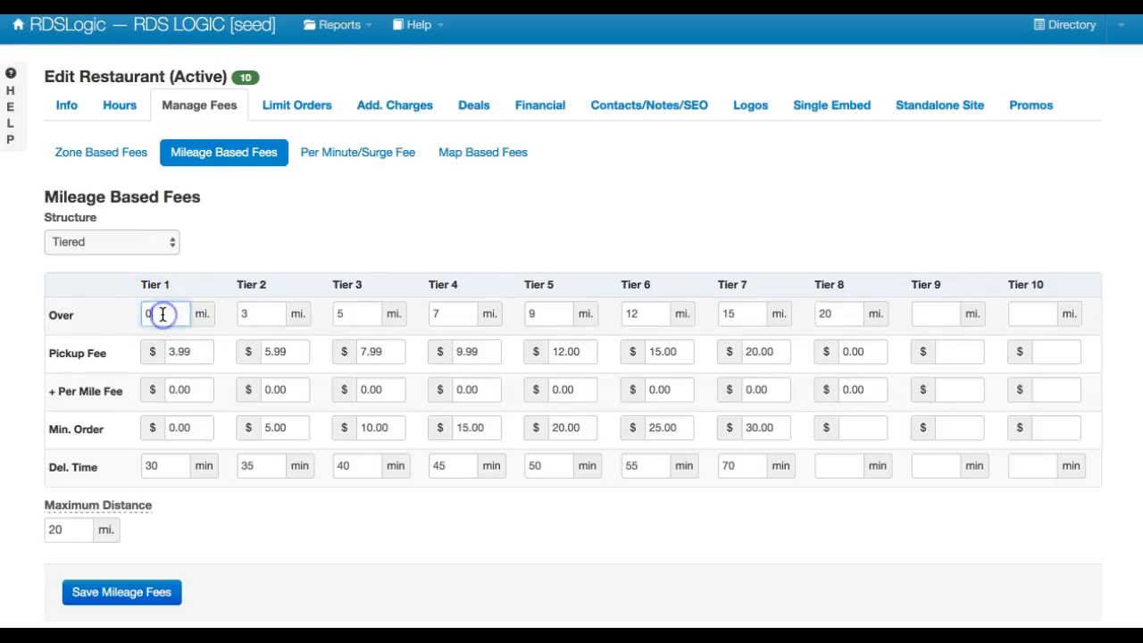
click(262, 313)
click(195, 347)
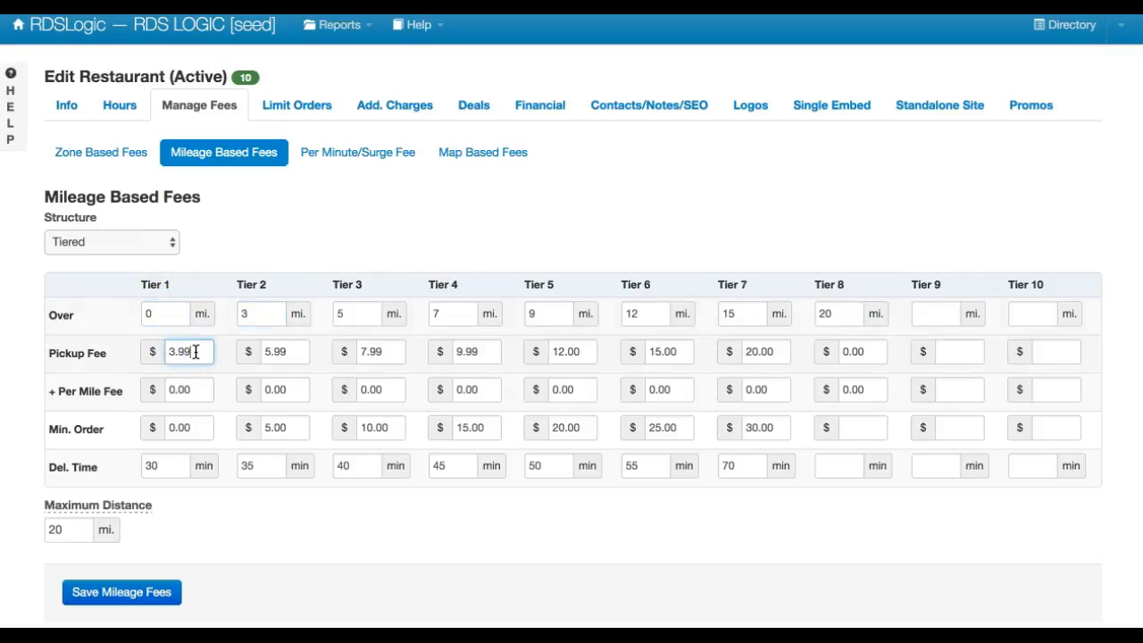
drag(196, 352, 130, 352)
click(46, 358)
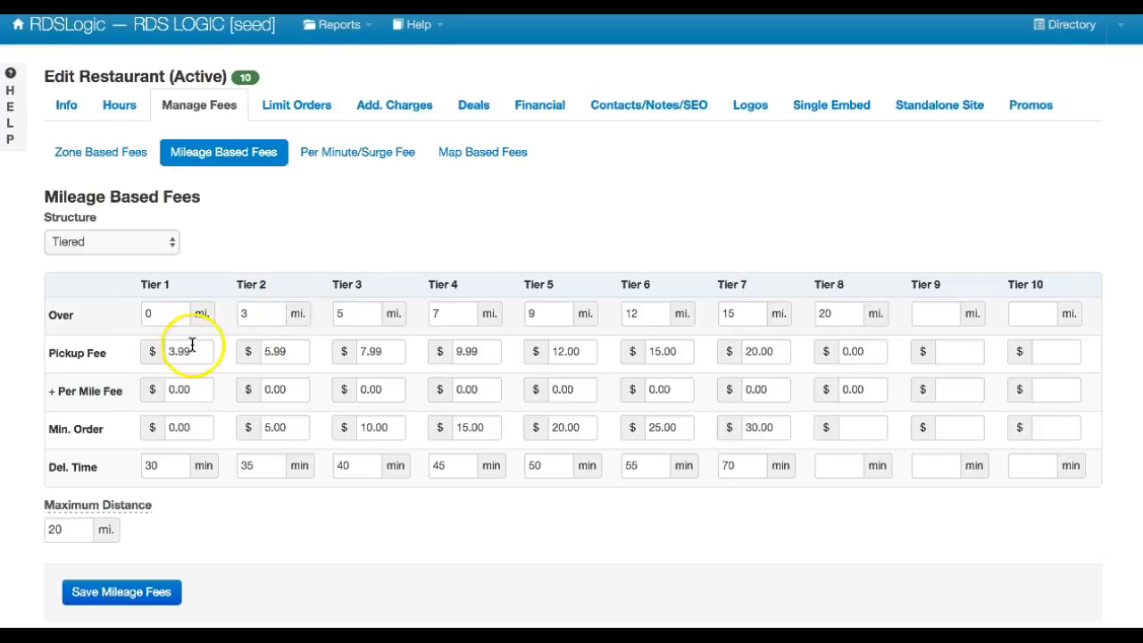
Set the Tier 1 per-mile fee to $1 and compare it with the Tier 1 and Tier 2 starting distances.
click(152, 390)
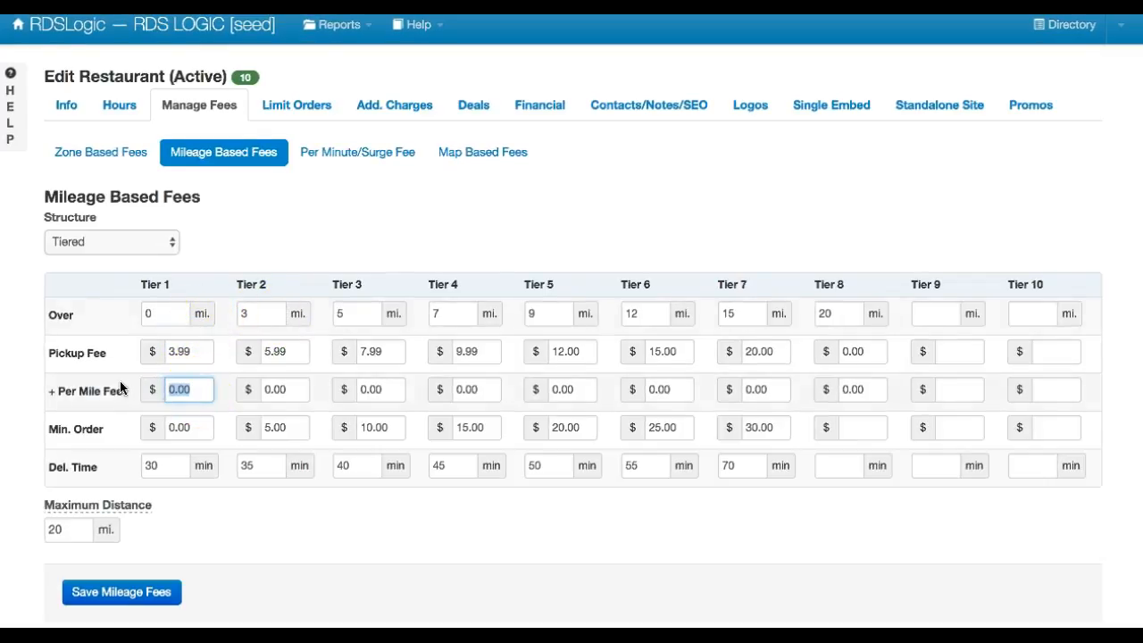
text(1)
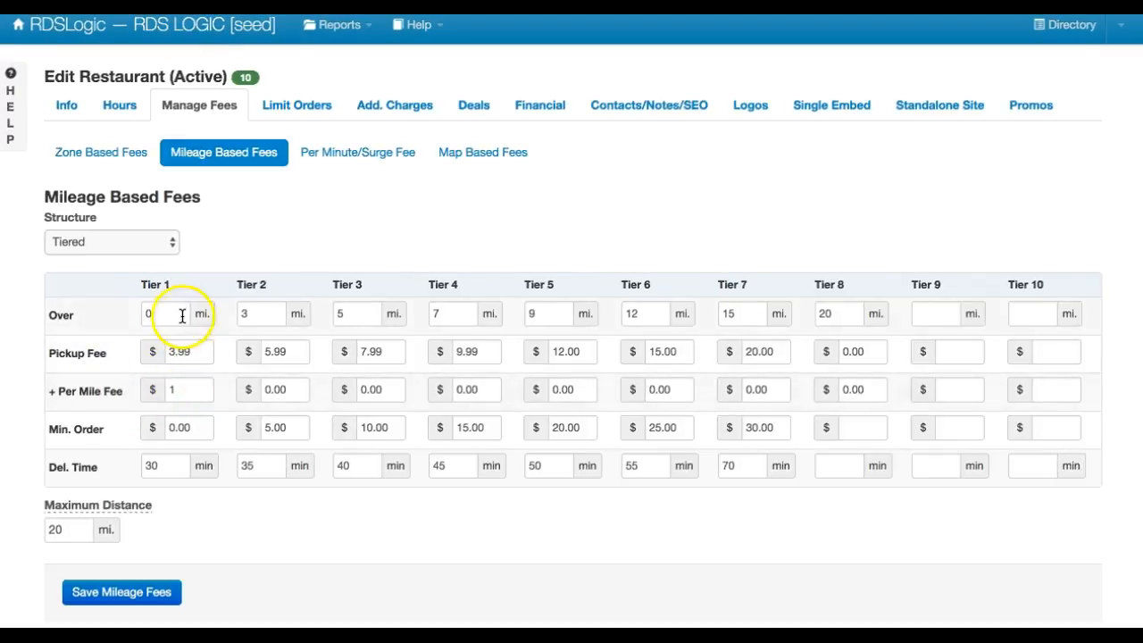
click(173, 316)
drag(191, 349, 112, 317)
drag(254, 317, 215, 309)
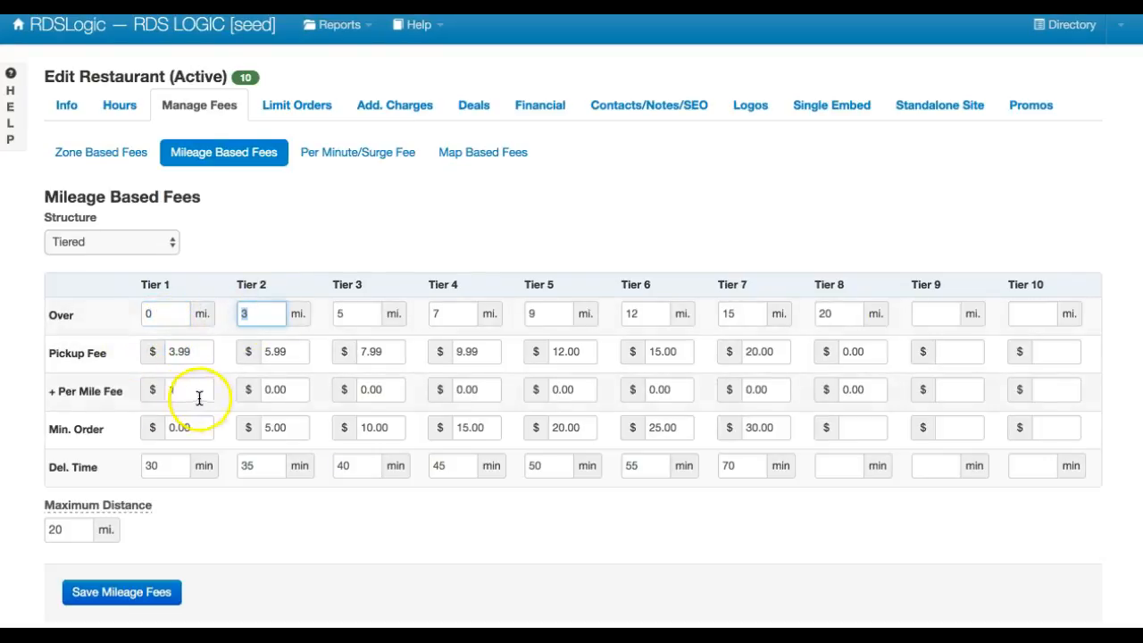
Set the Tier 1 per-mile fee back to $0.00.
drag(186, 396, 147, 389)
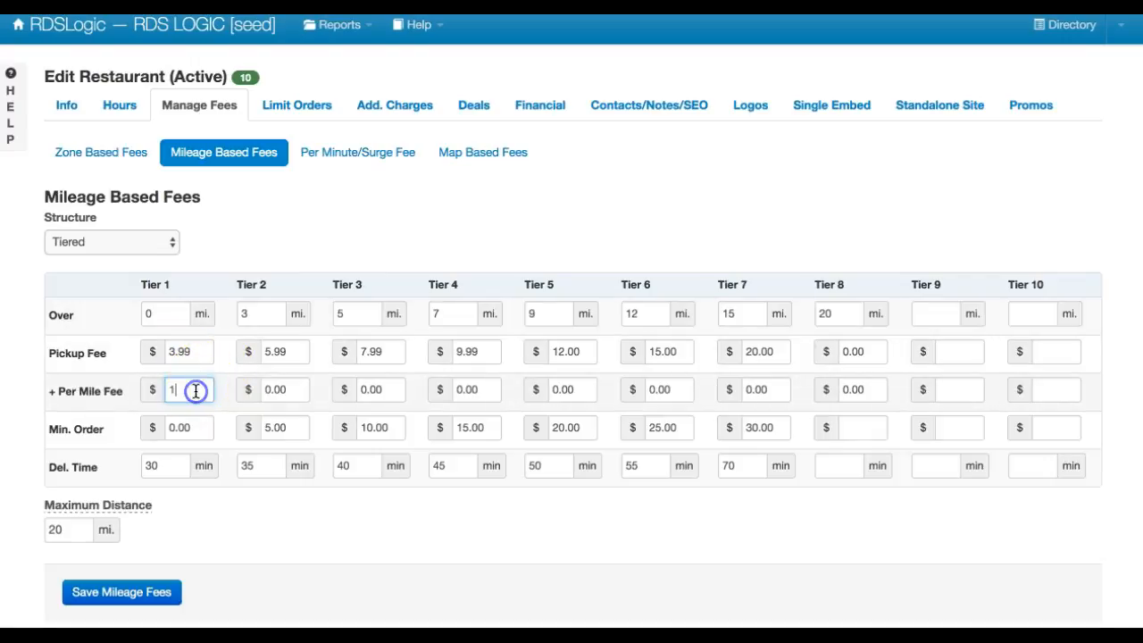
text(0.00)
click(117, 426)
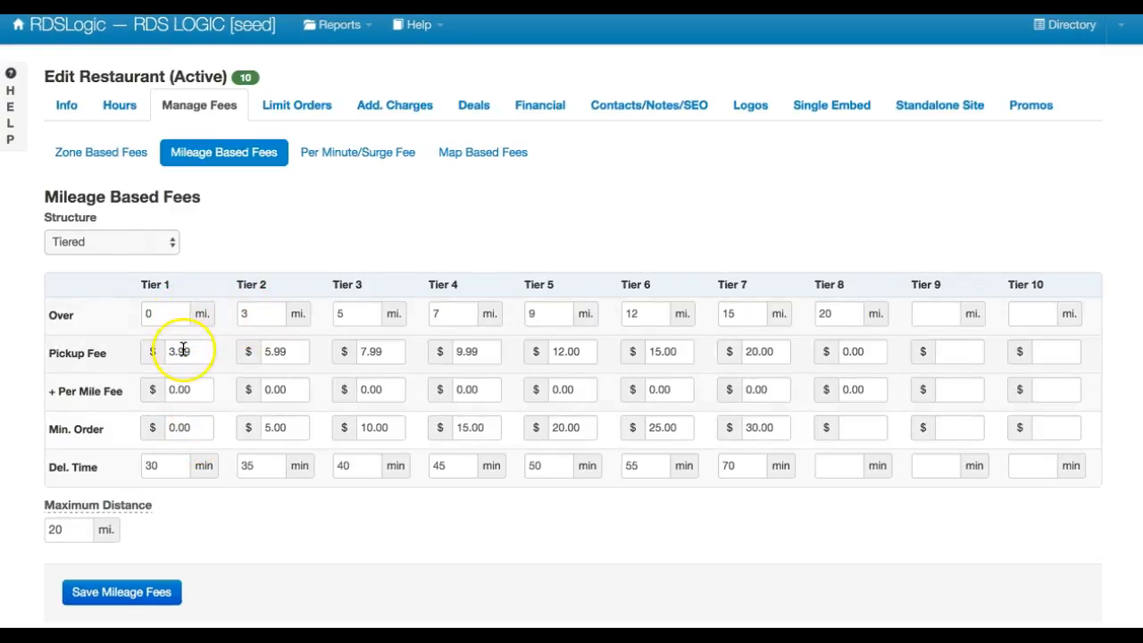
Review the minimum orders and delivery times of Tiers 1 and 2, plus the Tier 3 starting distance and per-mile fee.
click(199, 423)
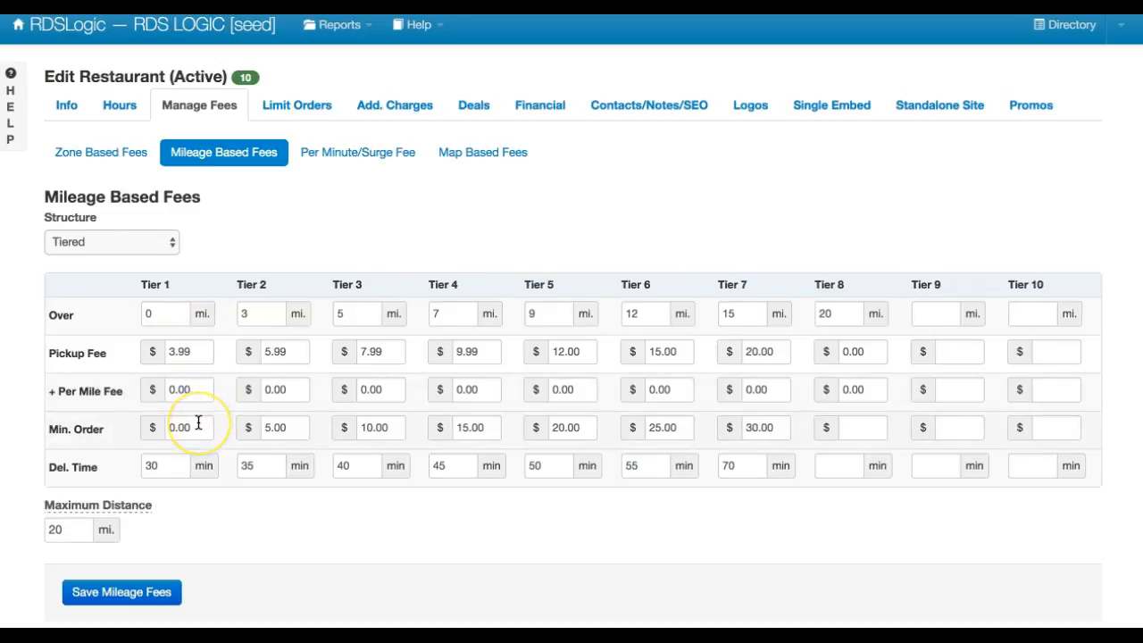
click(174, 463)
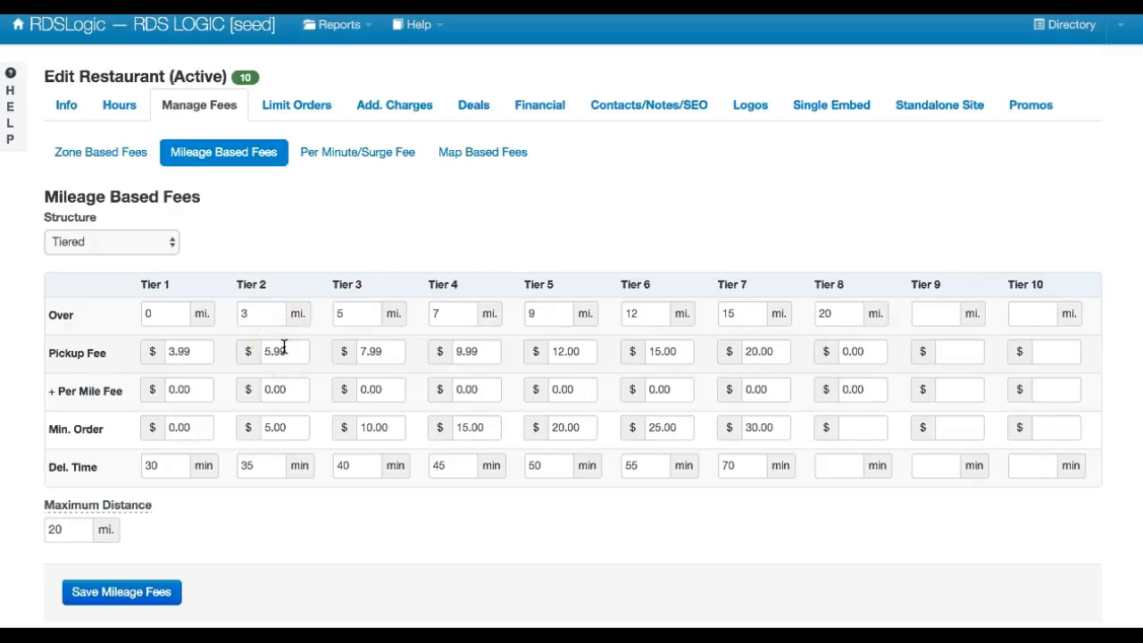
click(293, 429)
click(275, 462)
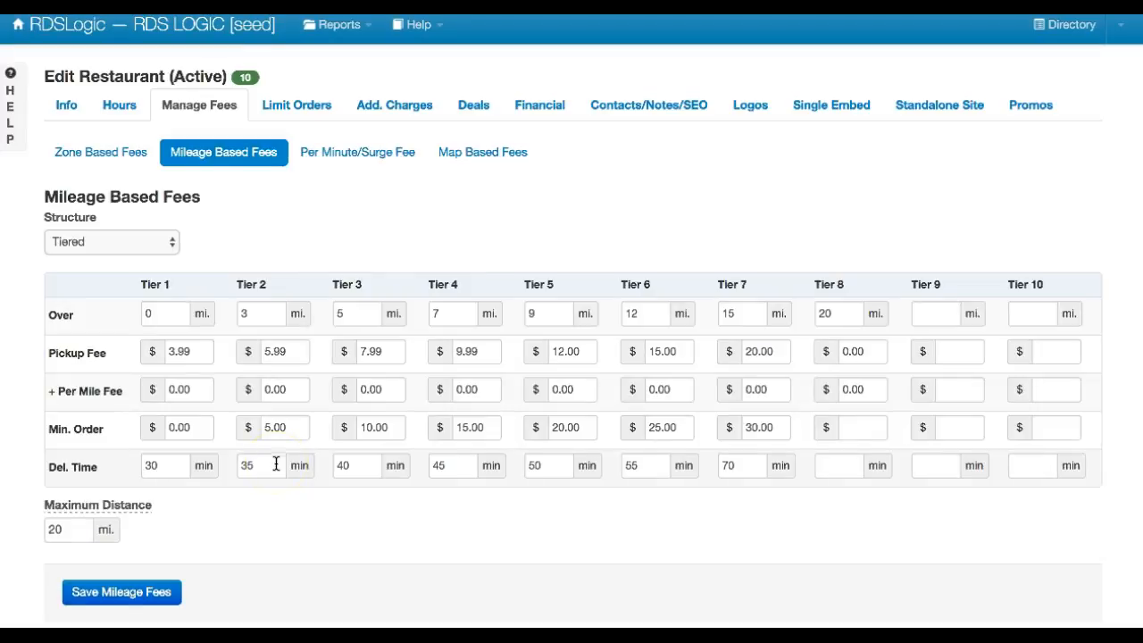
click(276, 475)
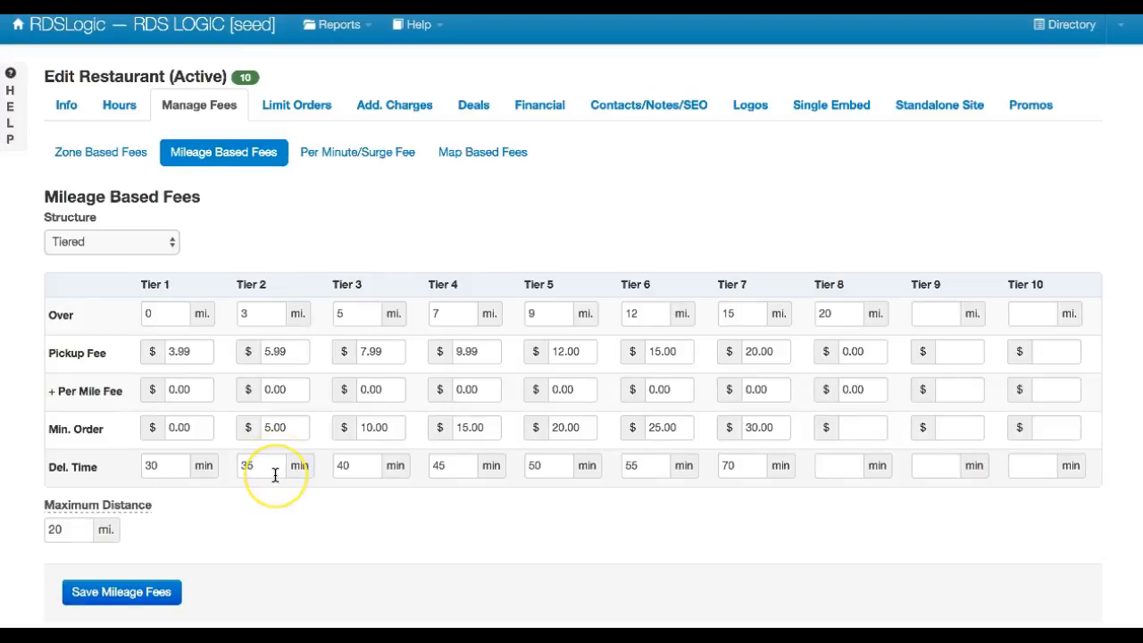
click(355, 321)
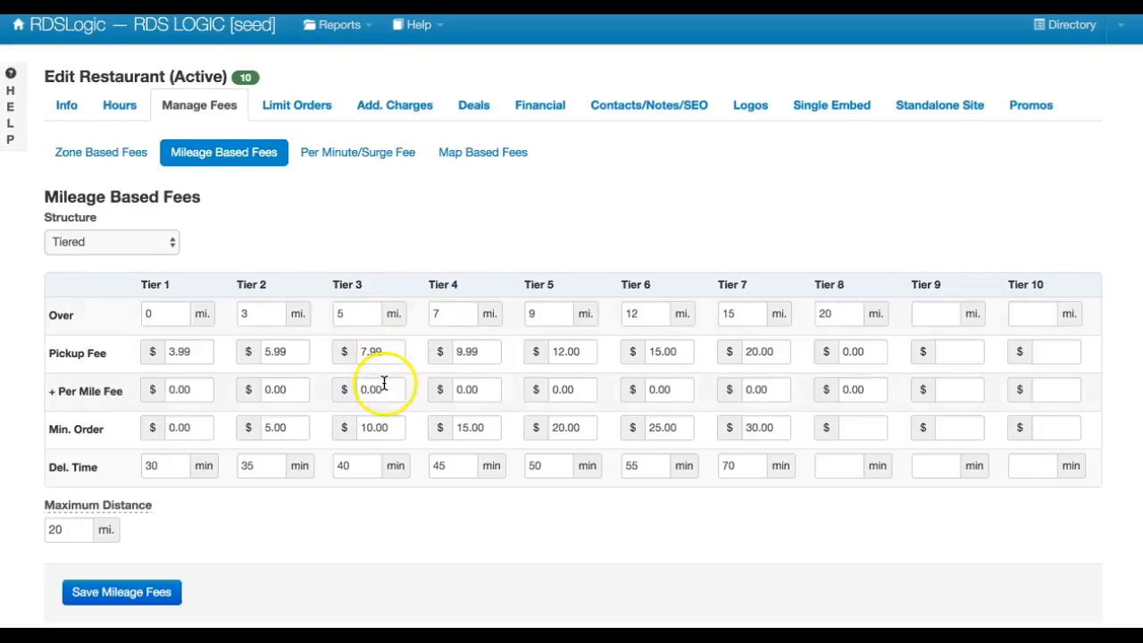
drag(386, 390, 355, 389)
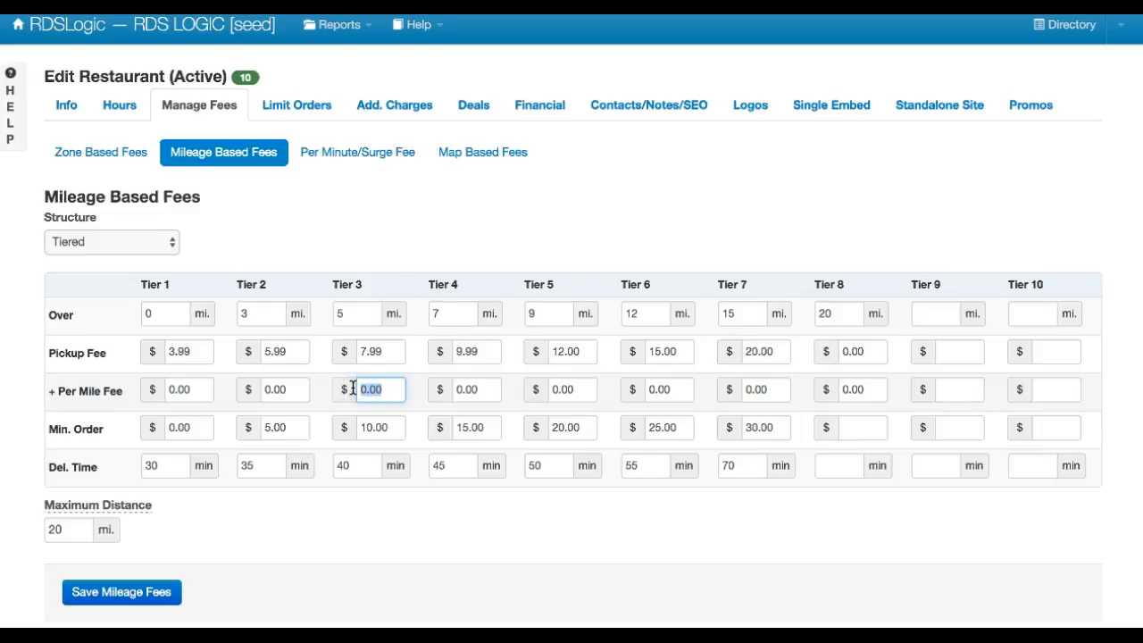
click(410, 390)
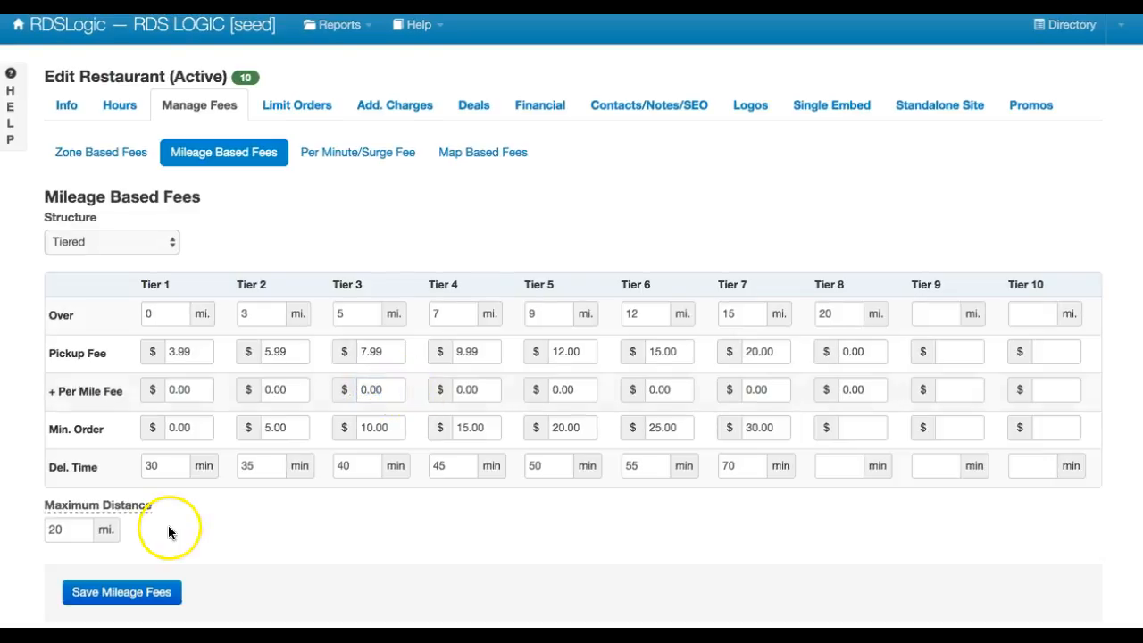
Start Tier 9 at 50 miles and raise the maximum delivery distance to 50 miles.
click(77, 529)
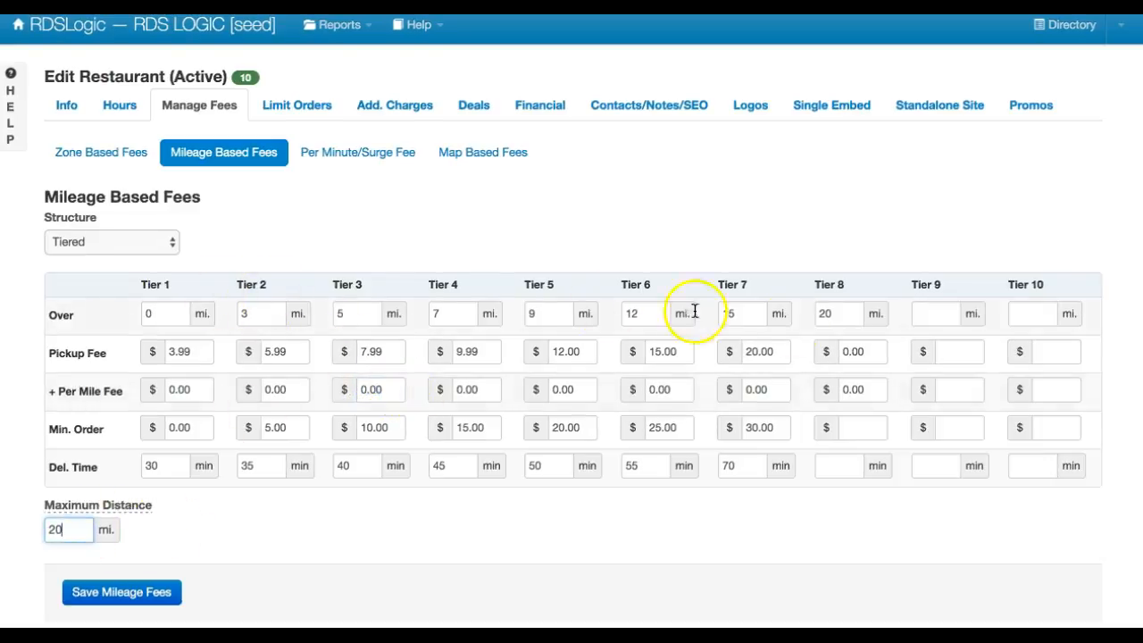
click(822, 316)
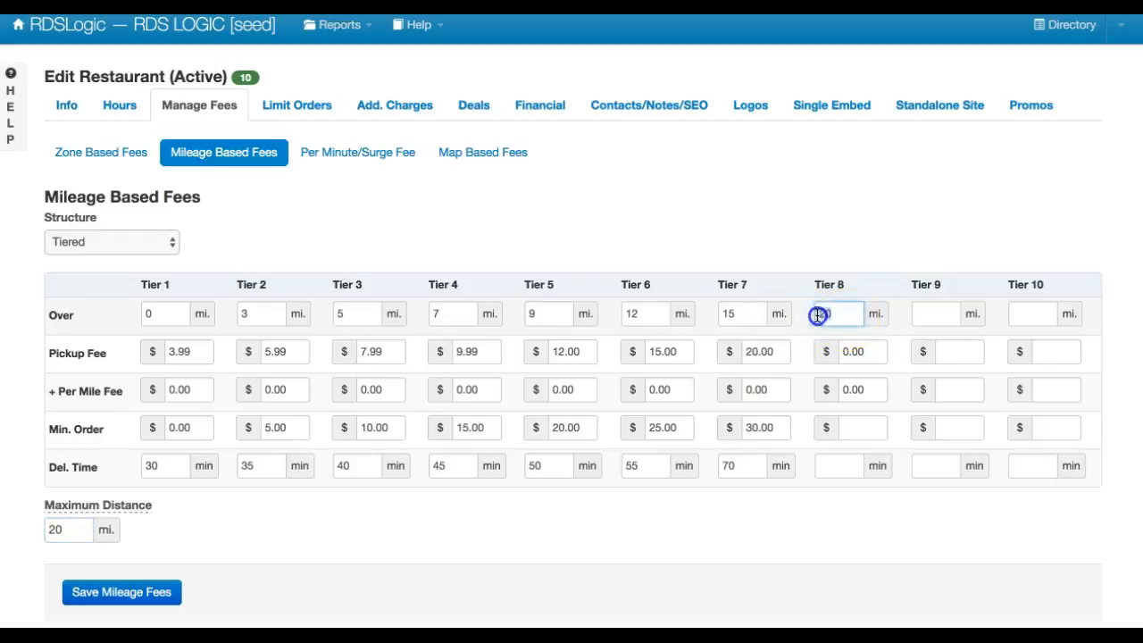
click(939, 314)
text(50)
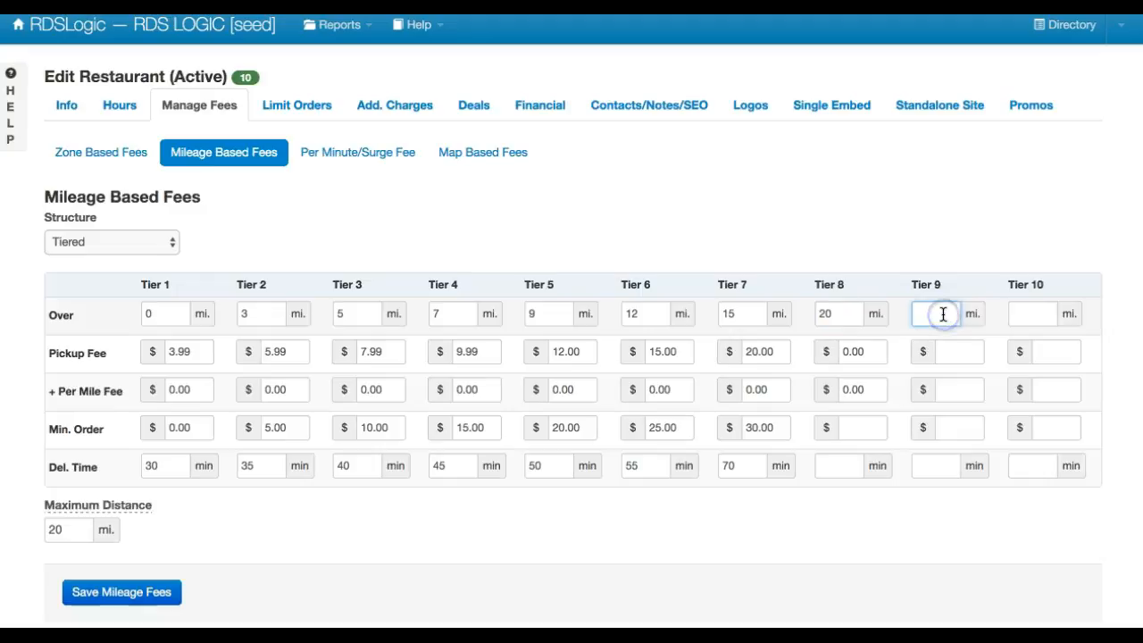
click(49, 530)
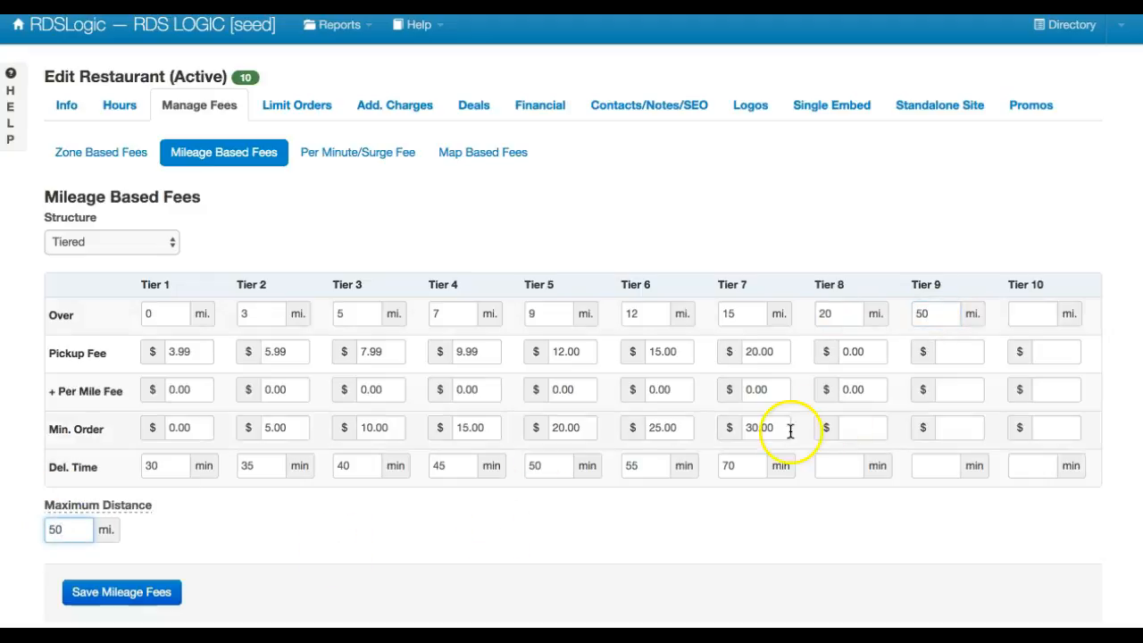
Give Tier 8 a $25 pickup fee, $1 per-mile fee, $100 minimum order and 90-minute delivery time, and save the mileage fees.
double_click(867, 351)
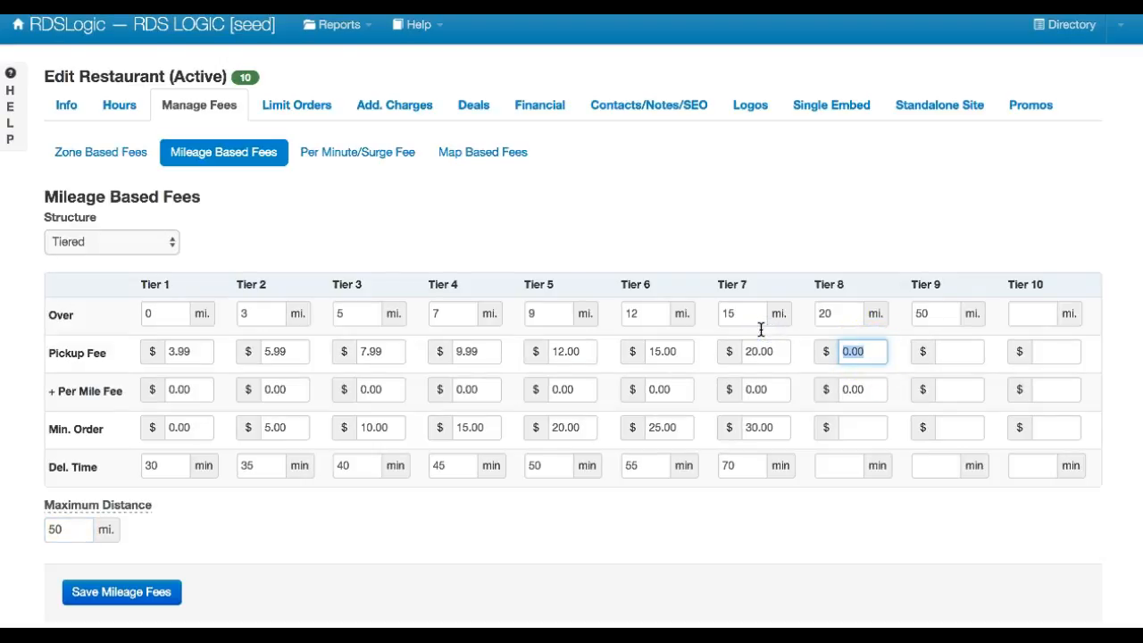
text(25)
double_click(866, 389)
text(1)
click(864, 430)
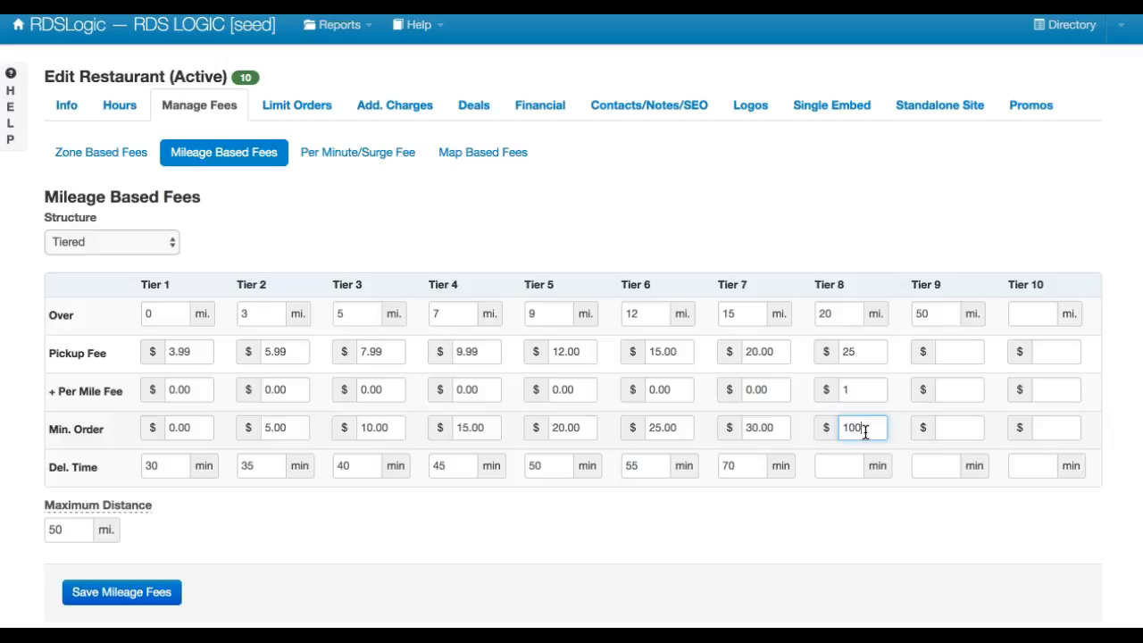
click(832, 472)
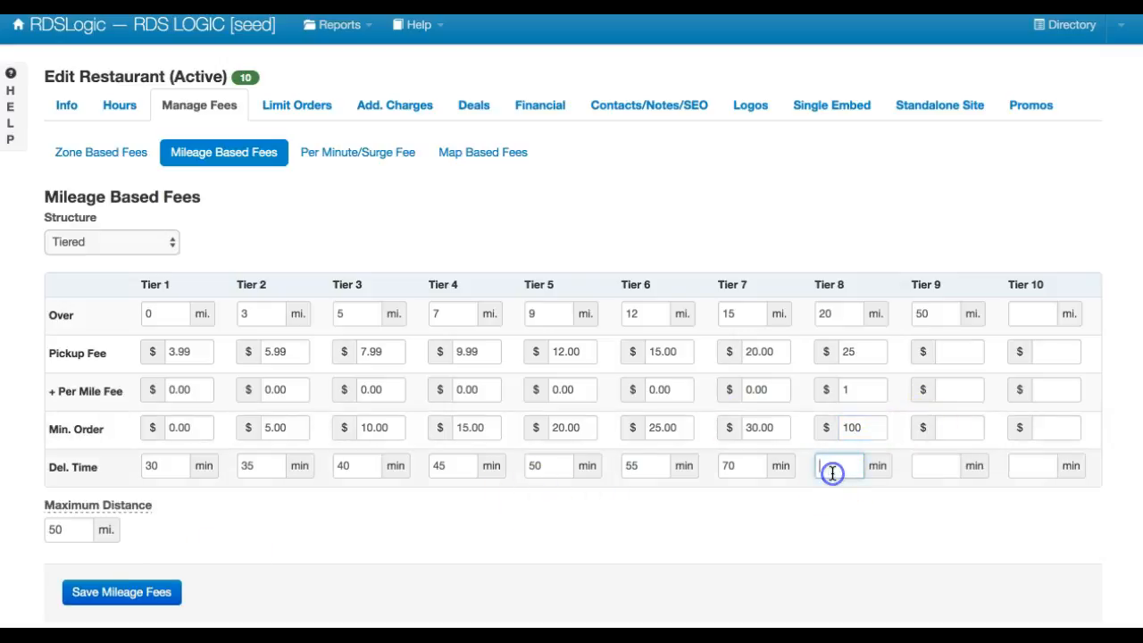
click(160, 588)
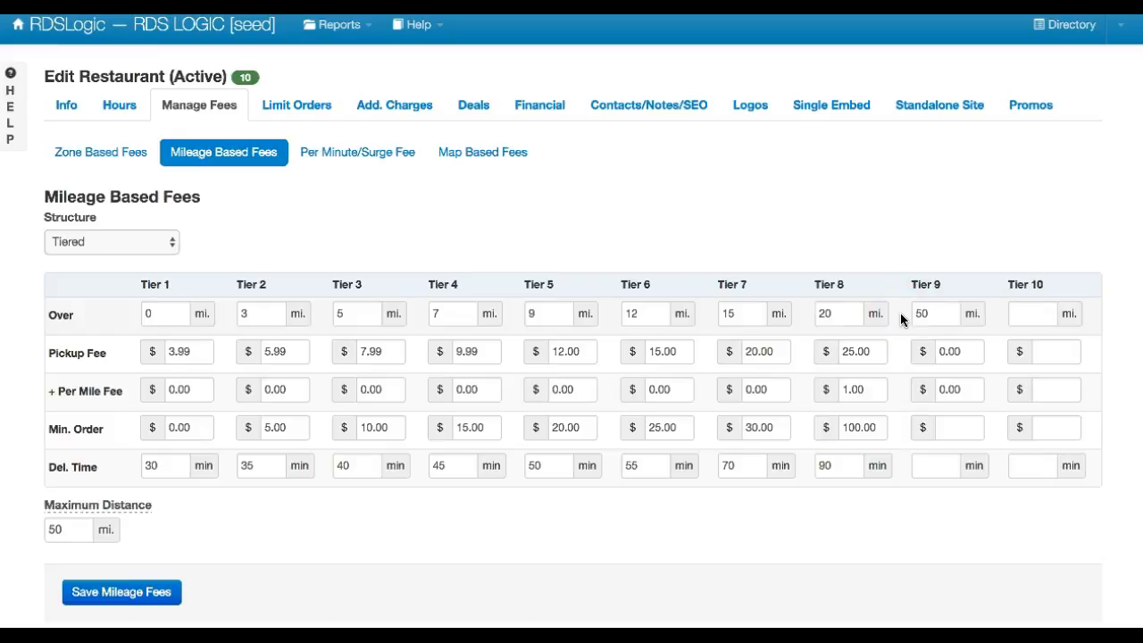
Review the Tier 8 distance range, pickup fee, per-mile fee, minimum order and delivery time.
click(853, 311)
click(933, 312)
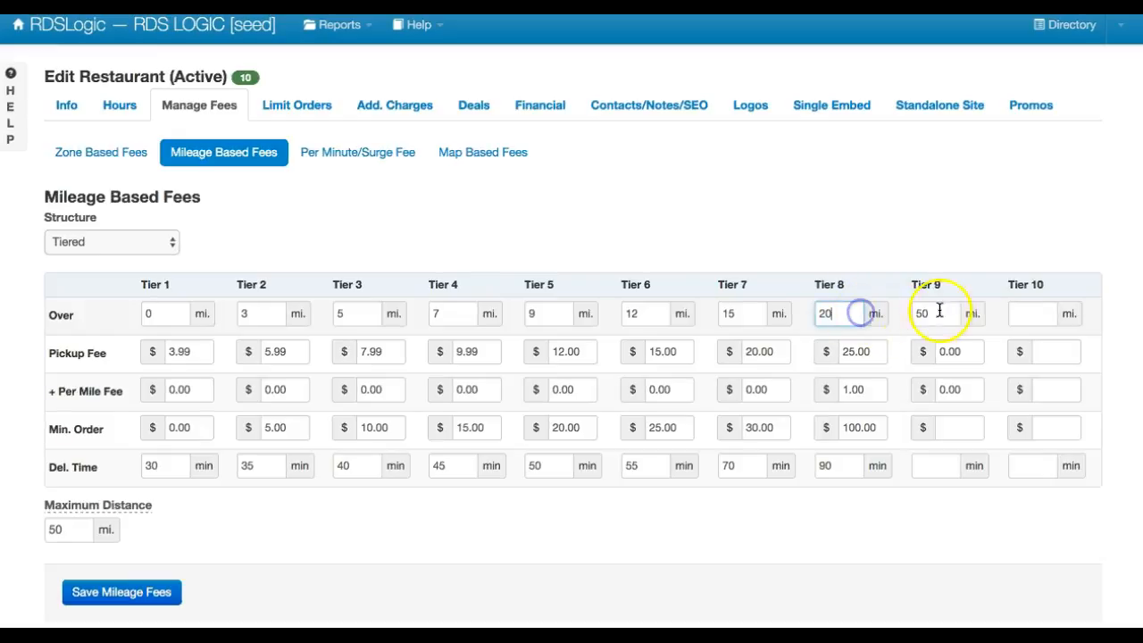
click(861, 350)
click(853, 463)
click(858, 344)
click(864, 352)
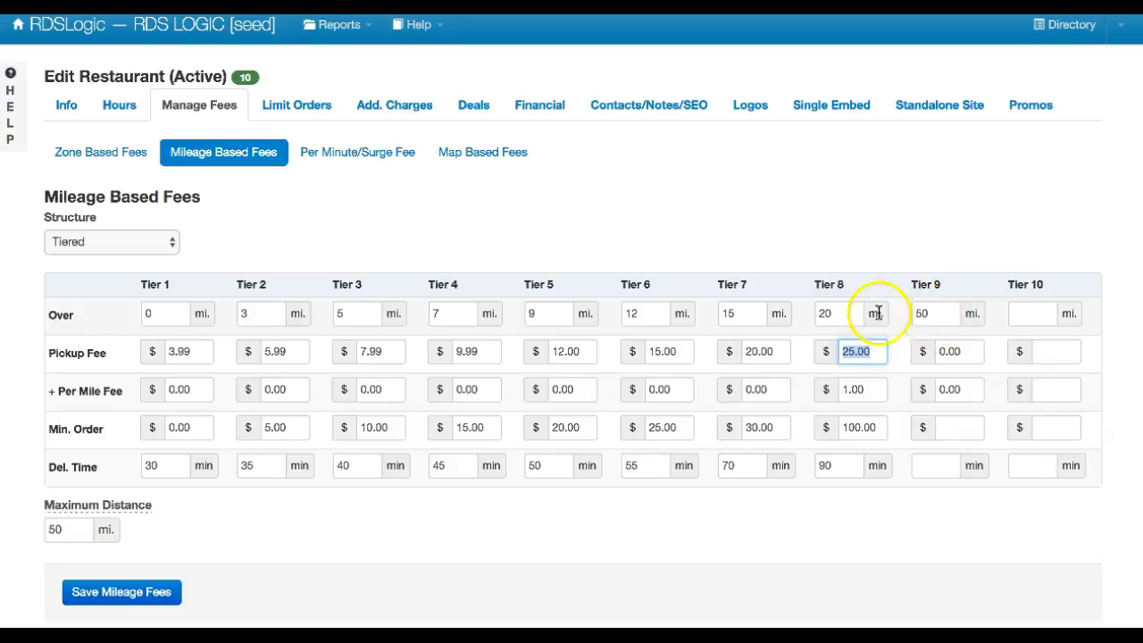
drag(870, 390, 812, 391)
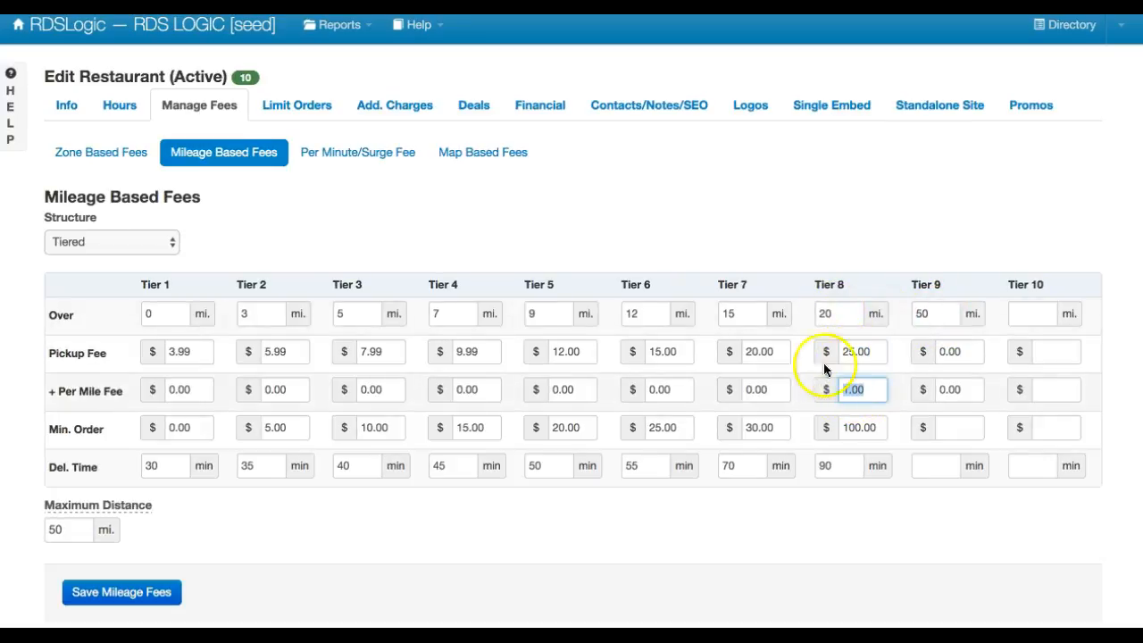
click(847, 315)
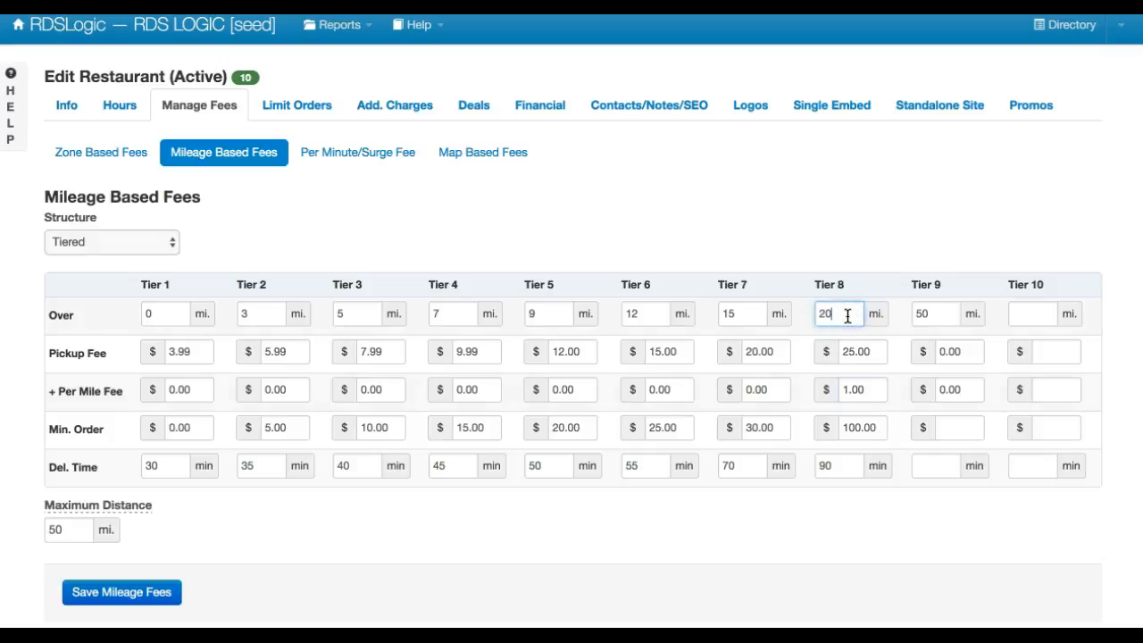
drag(870, 351, 841, 351)
click(862, 224)
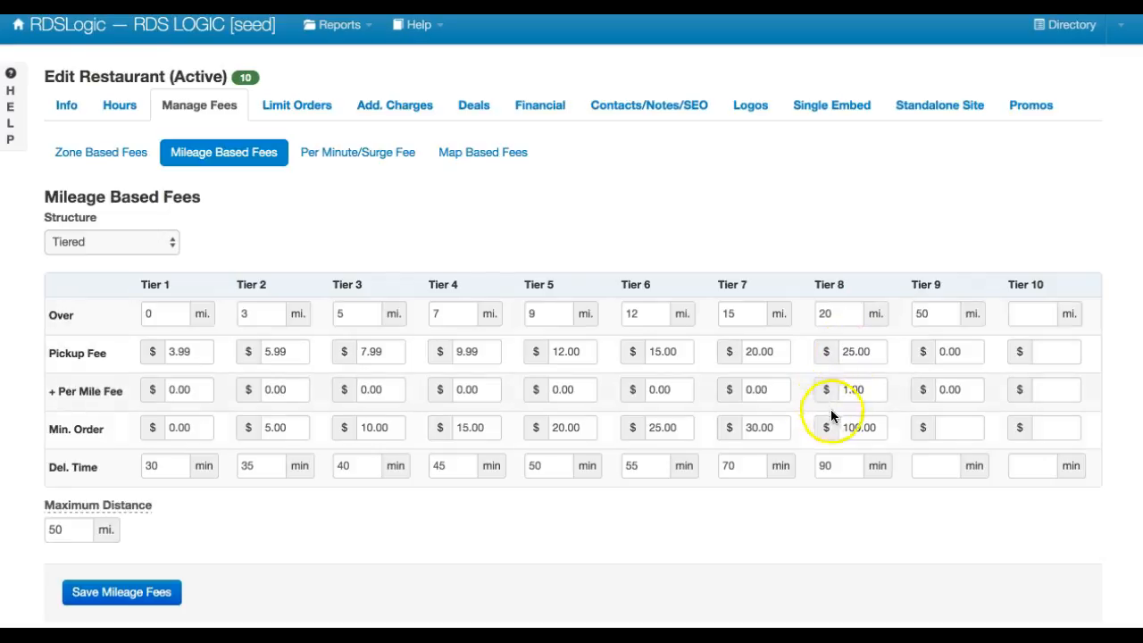
drag(844, 426, 892, 433)
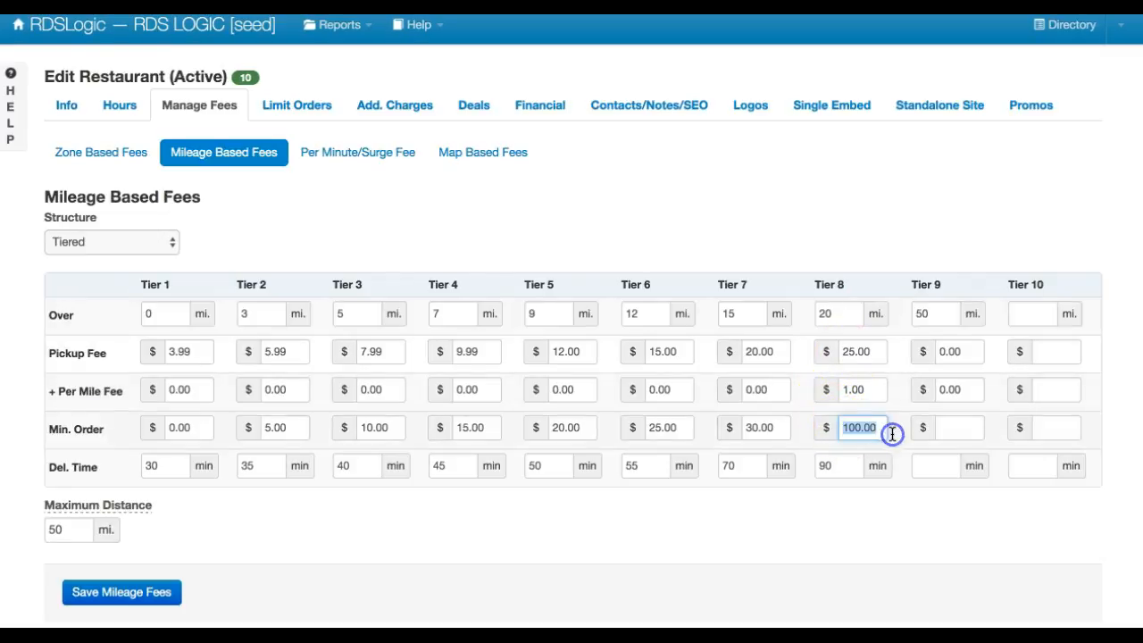
drag(848, 466, 796, 463)
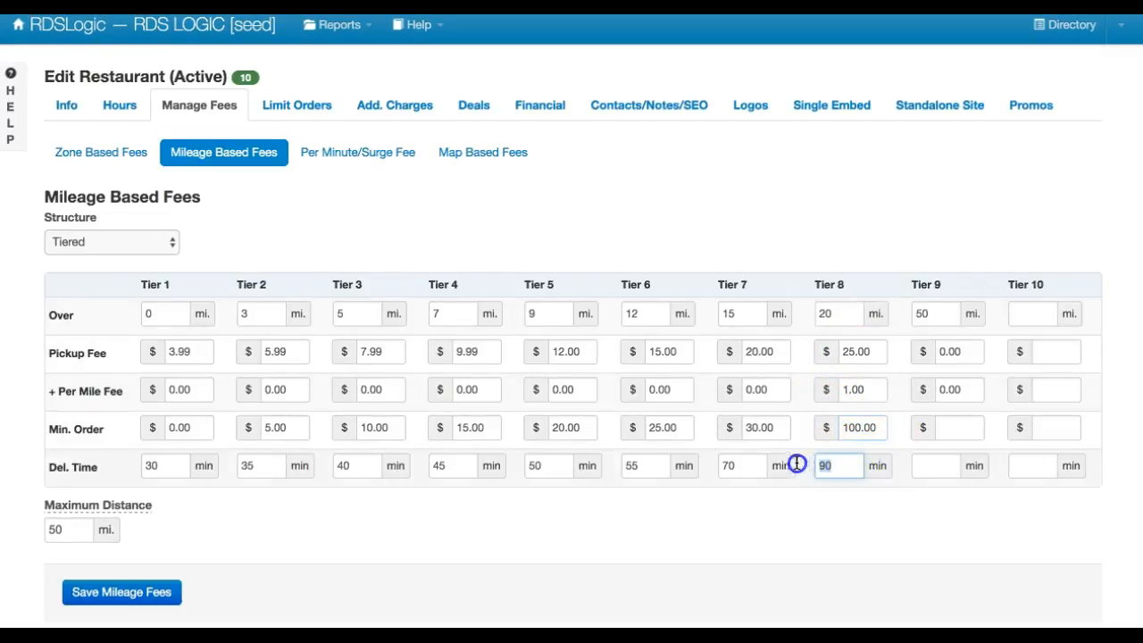
click(553, 510)
click(212, 525)
click(134, 482)
Switch to the restaurant's zone-based fees and look over the existing zones and the zone selection.
click(83, 152)
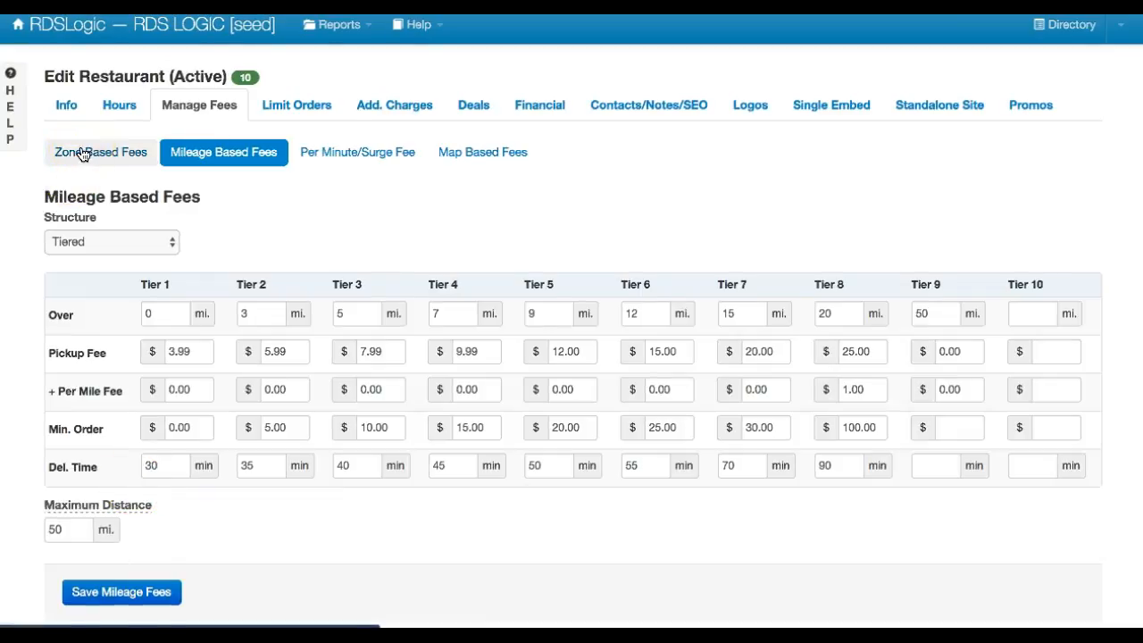
scroll(140, 284, down, 1)
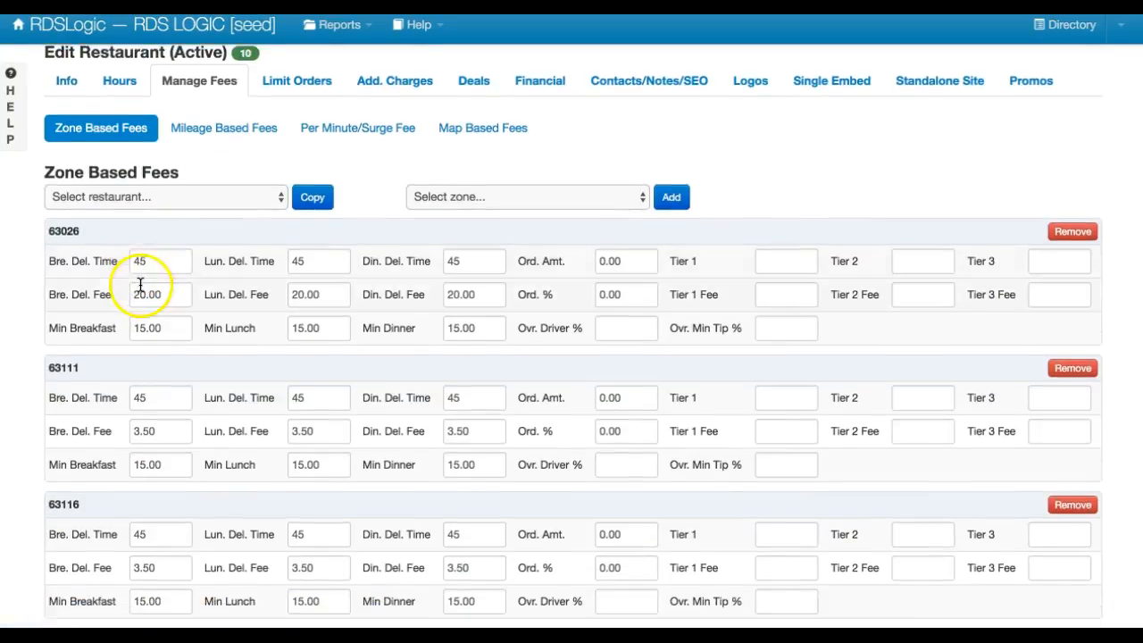
click(418, 196)
click(370, 196)
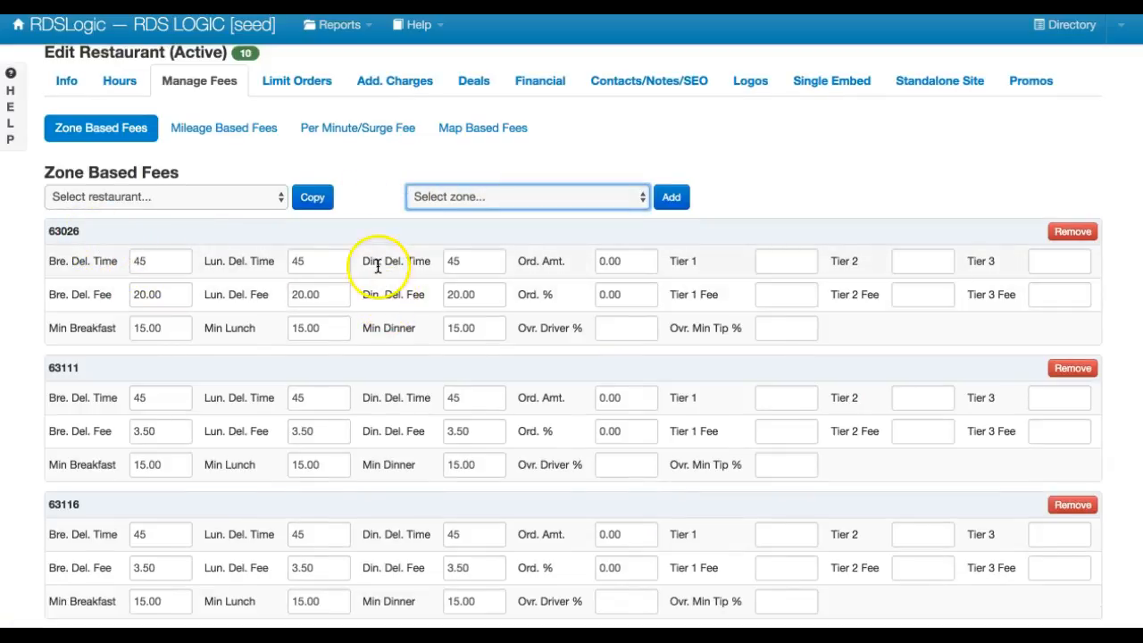
scroll(370, 228, up, 2)
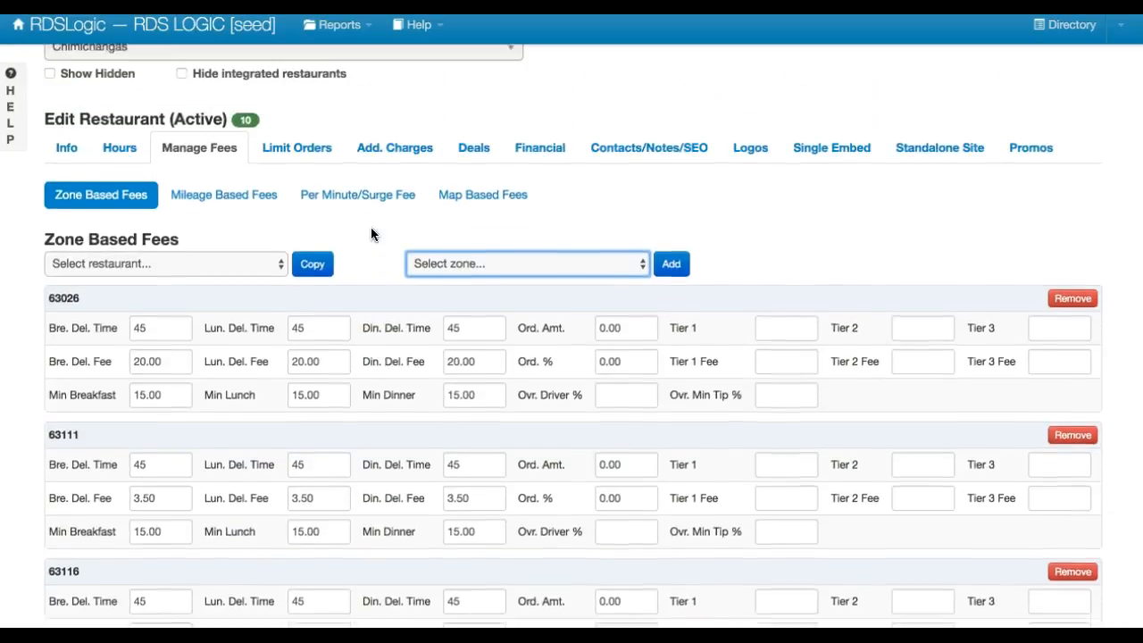
scroll(396, 361, down, 1)
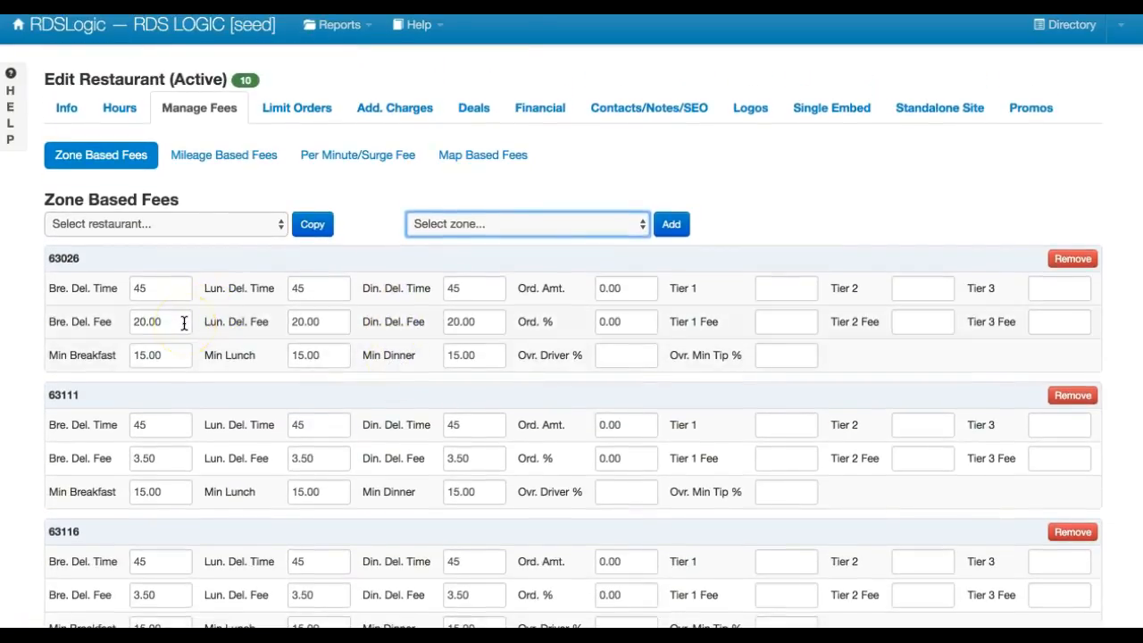
Set zone 63026's breakfast, lunch and dinner delivery times to 120 and save the zone fees.
click(146, 287)
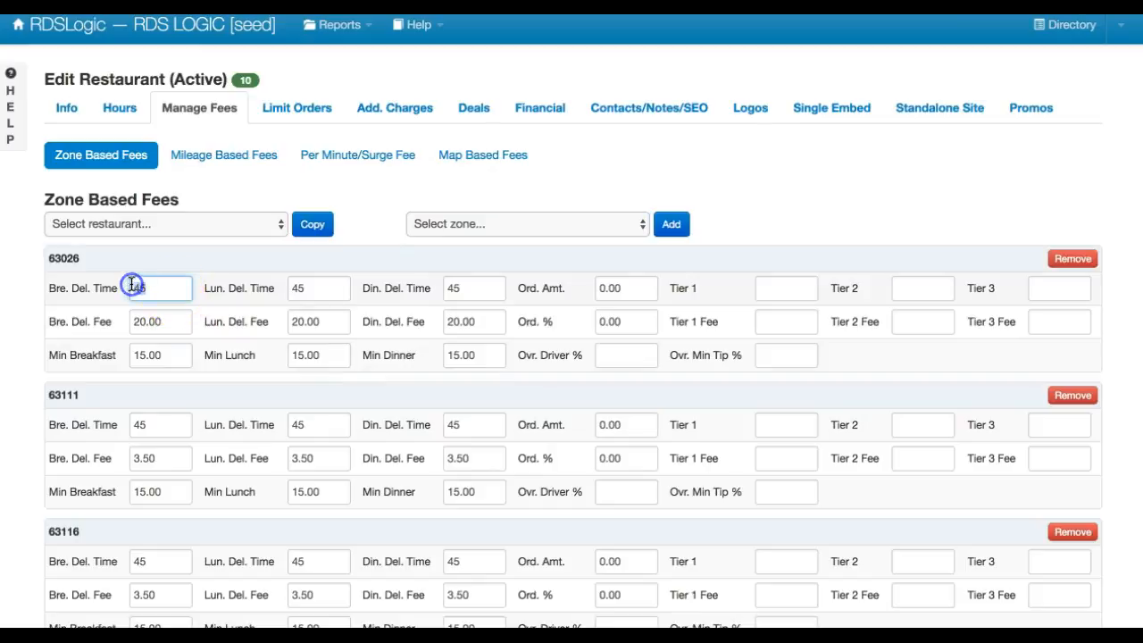
text(120)
key(Tab)
text(120)
key(Tab)
text(1)
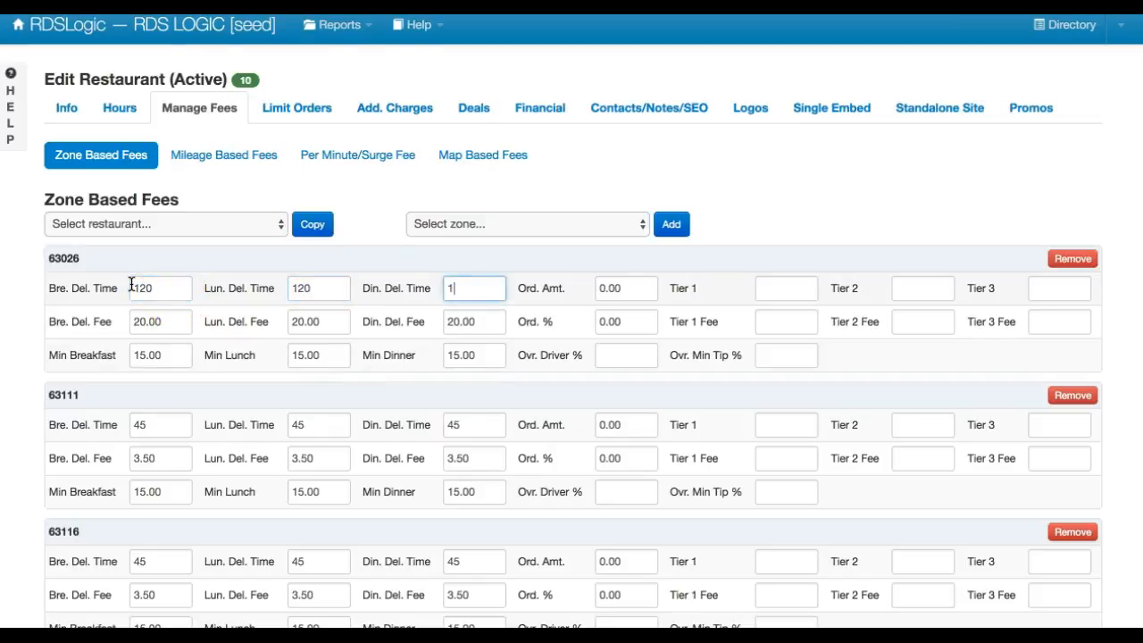
text(20)
scroll(193, 341, down, 3)
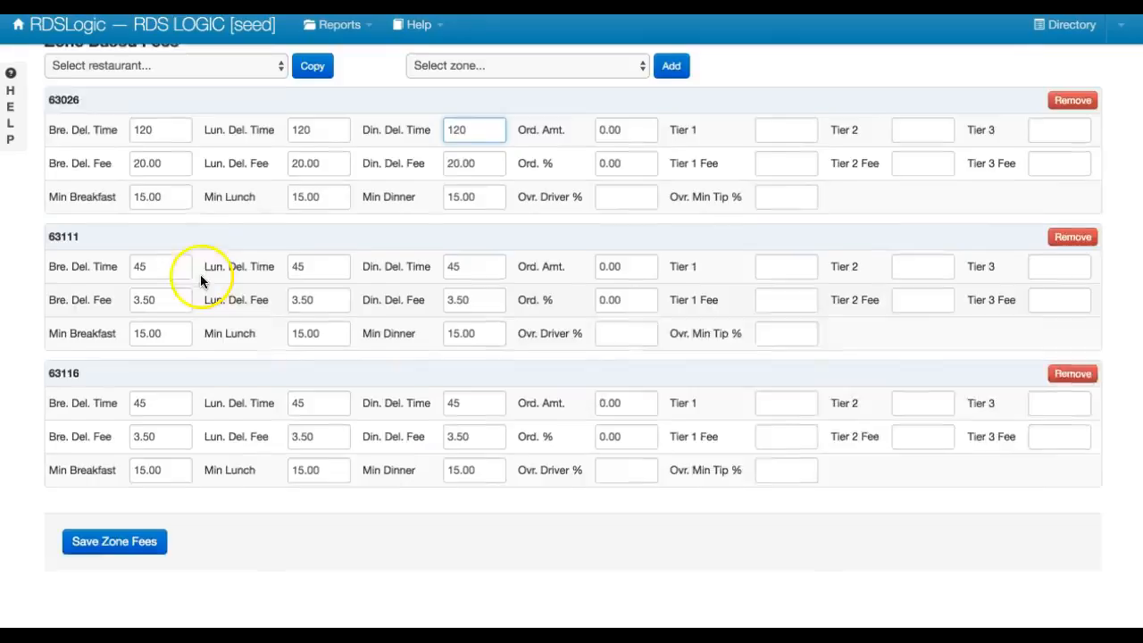
scroll(99, 179, up, 1)
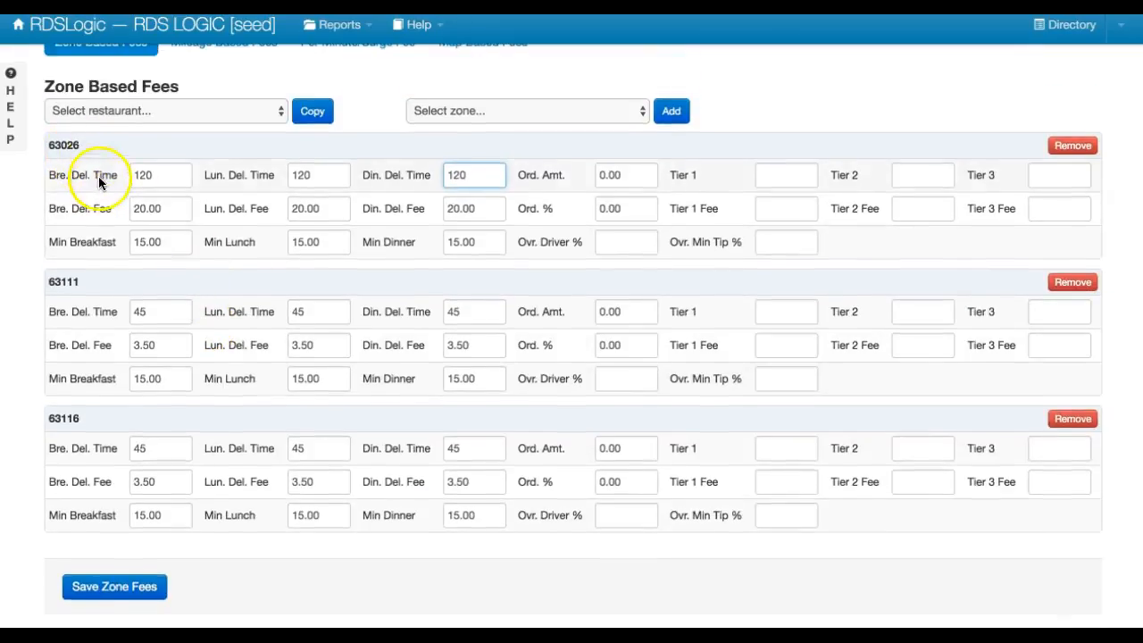
double_click(168, 208)
click(119, 586)
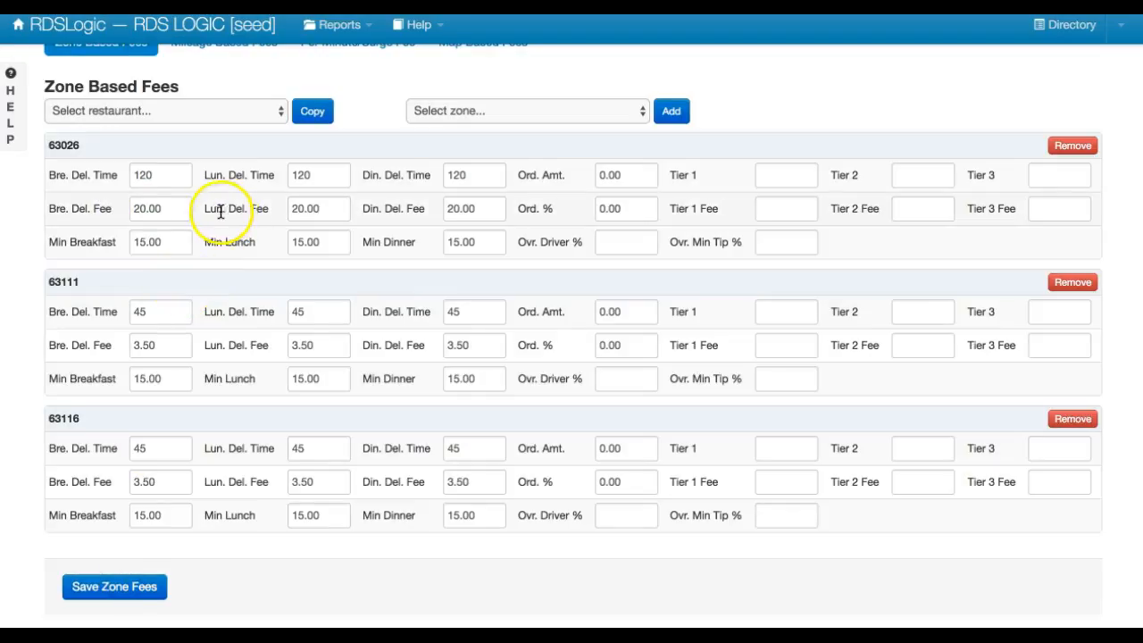
Set zone 63026's breakfast, lunch and dinner delivery fees to 50 and save the zone fees.
click(98, 208)
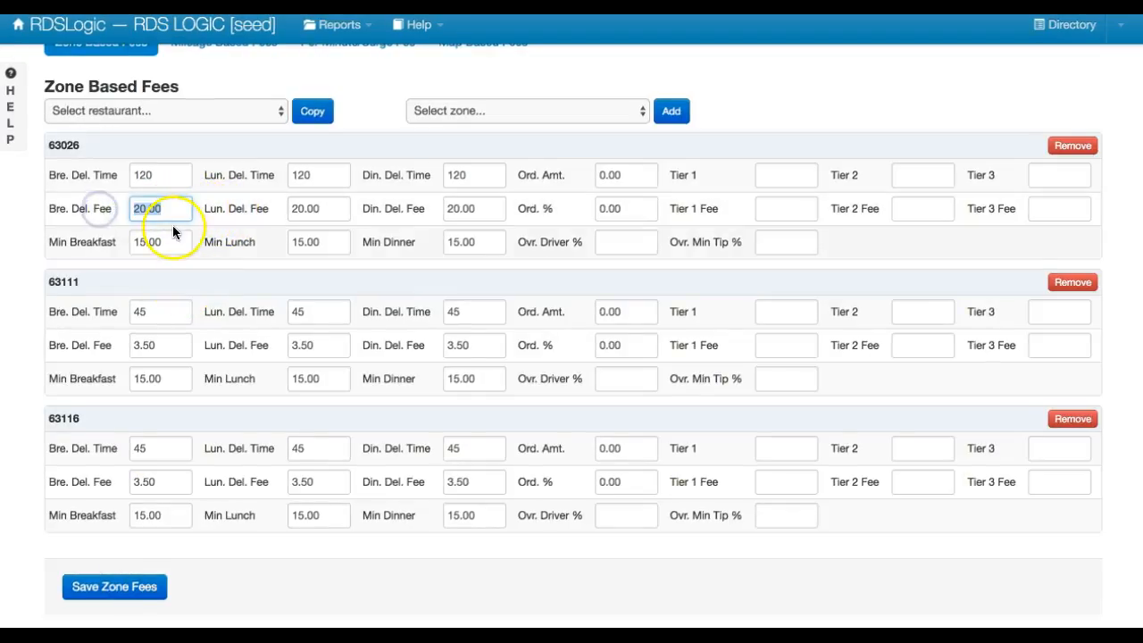
text(50)
key(Tab)
text(50)
key(Tab)
text(50)
click(134, 589)
Compare the mileage-based Tier 1 minimum order and pickup fee with zone 63026's breakfast delivery fee.
scroll(207, 309, up, 2)
click(220, 152)
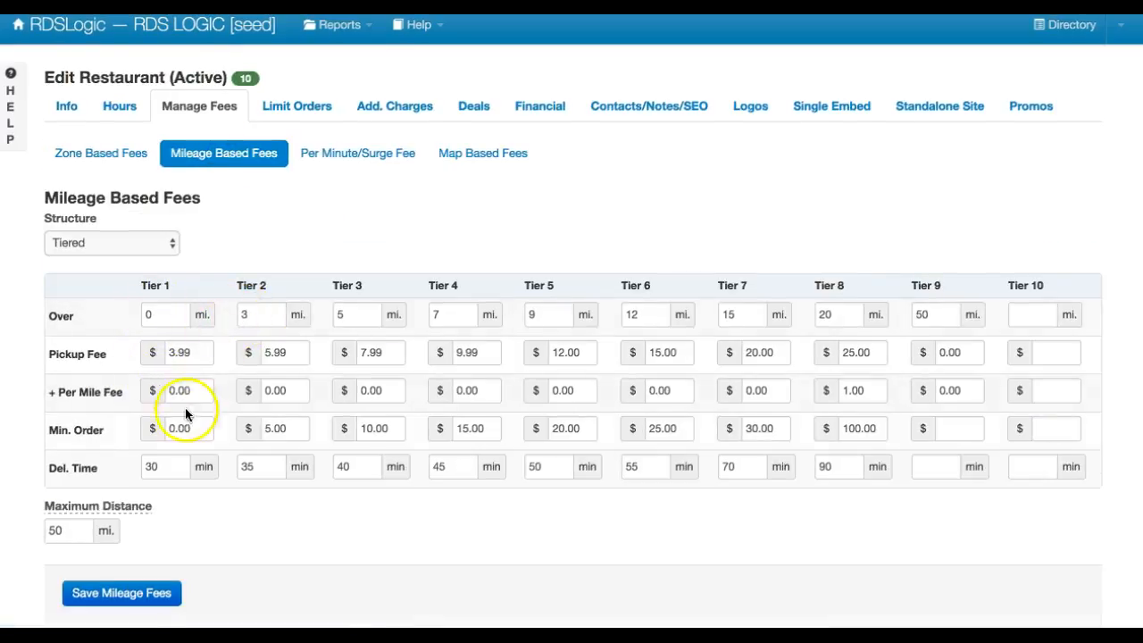
click(198, 427)
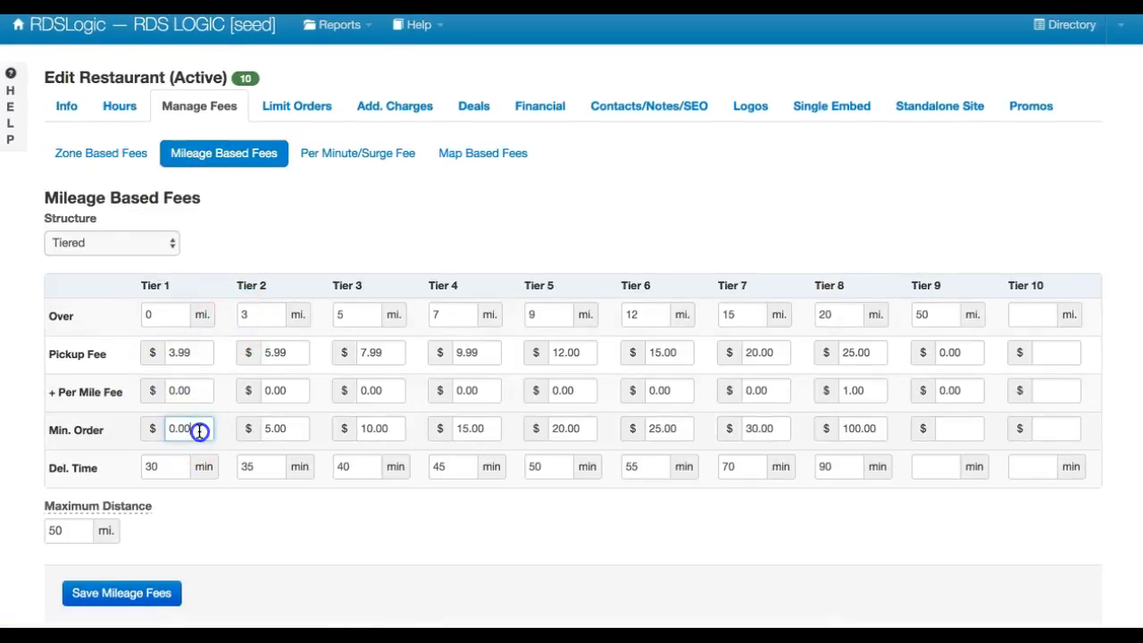
drag(196, 350, 162, 352)
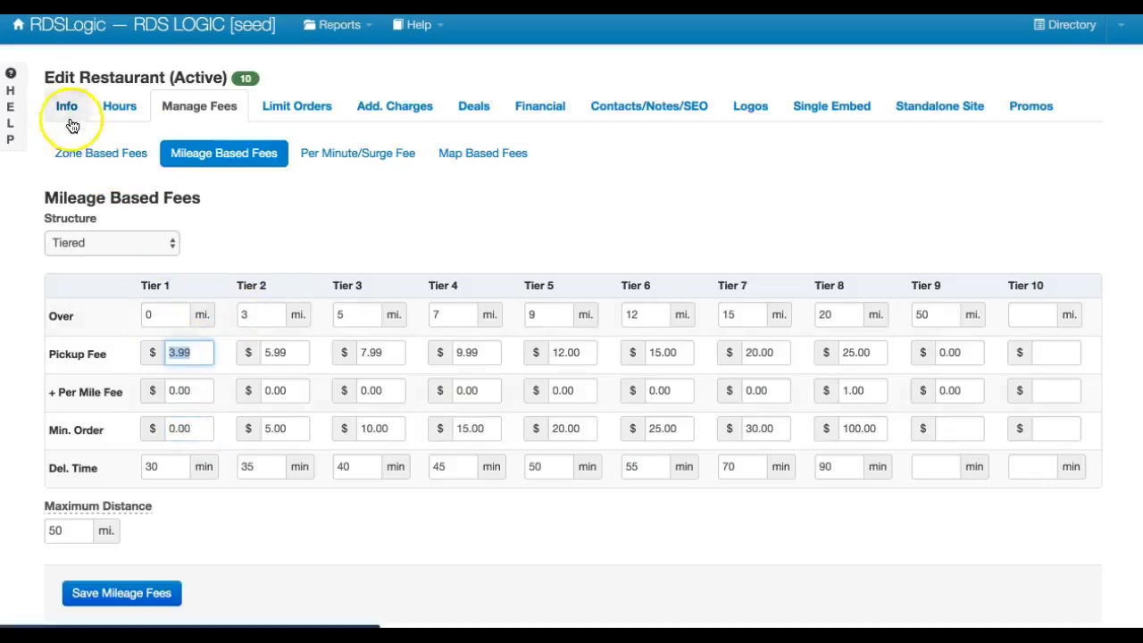
click(90, 155)
drag(170, 323, 96, 314)
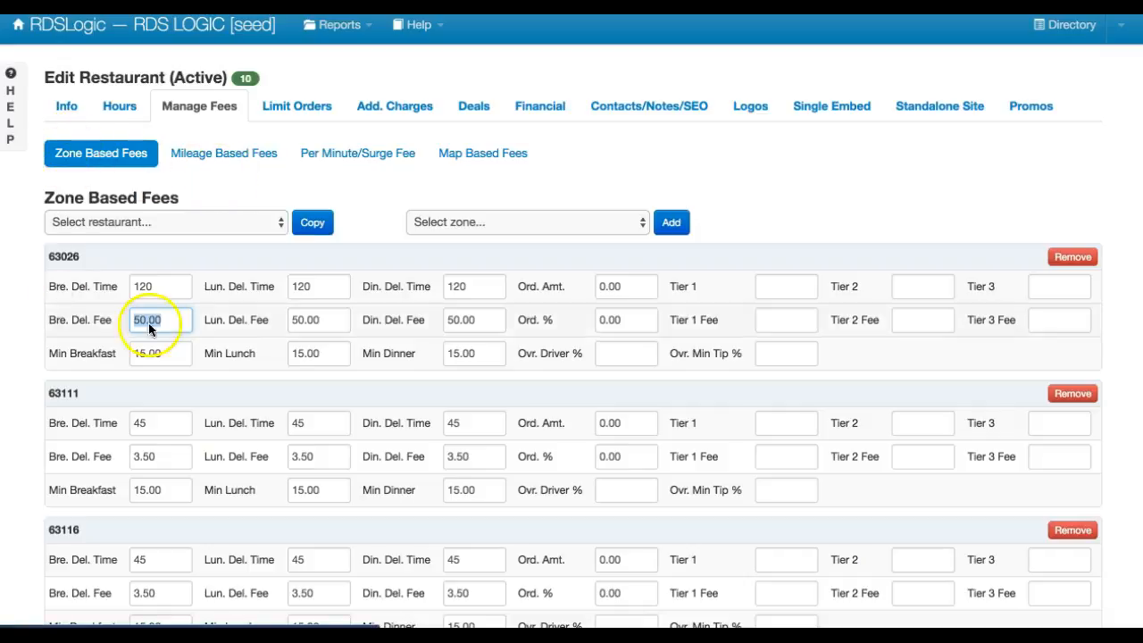
Return to the restaurant's tiered mileage-based fees and save them.
click(240, 157)
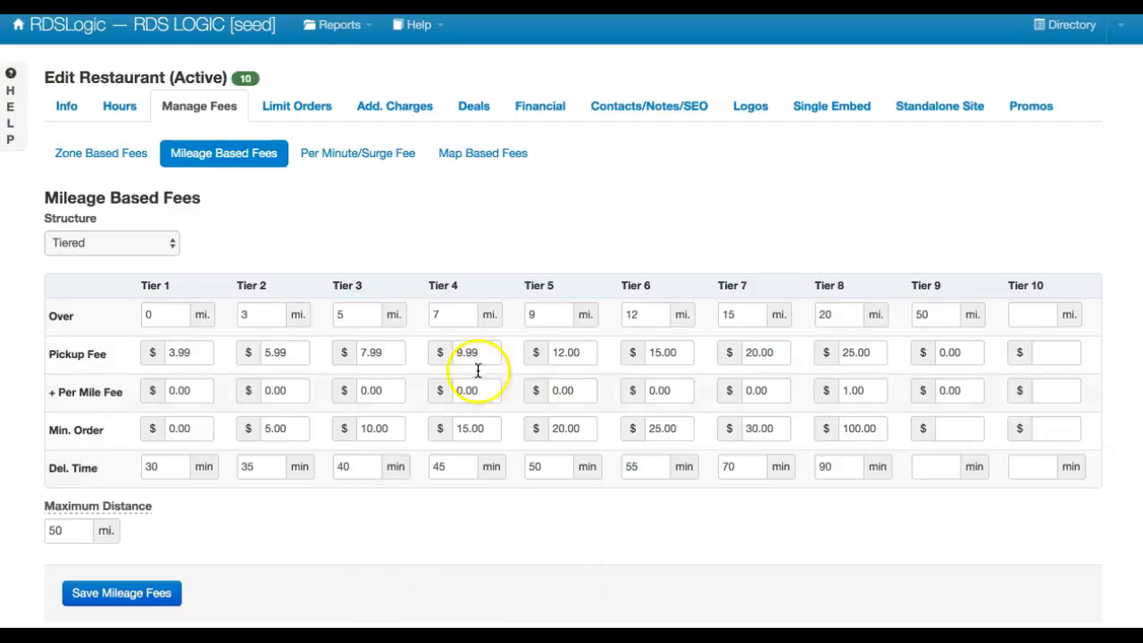
click(119, 595)
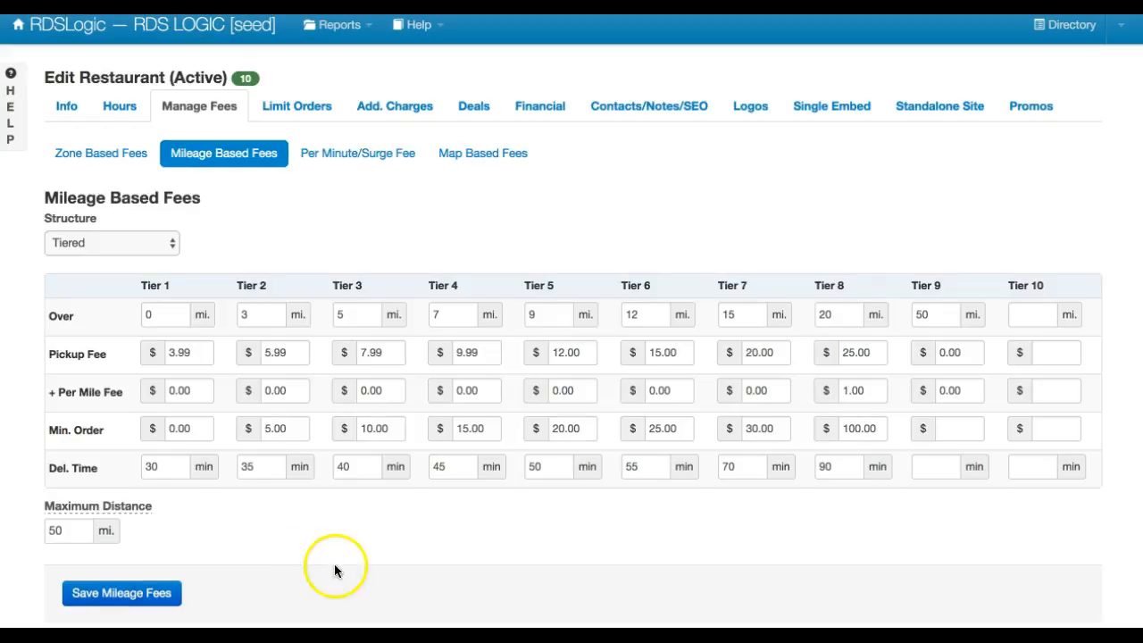